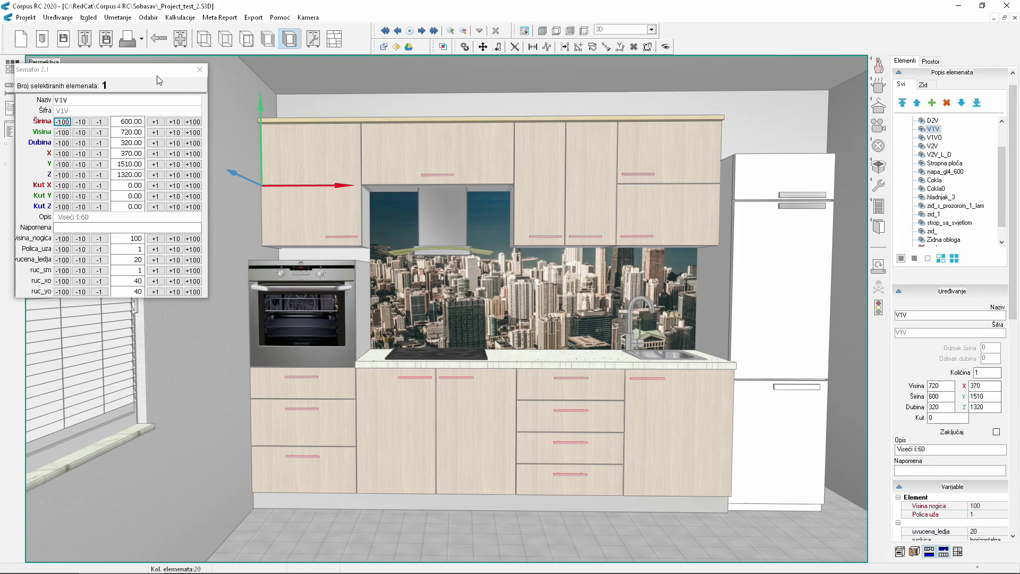
{"action": "left_click_drag", "start_coordinate": [151, 76], "coordinate": [947, 112]}
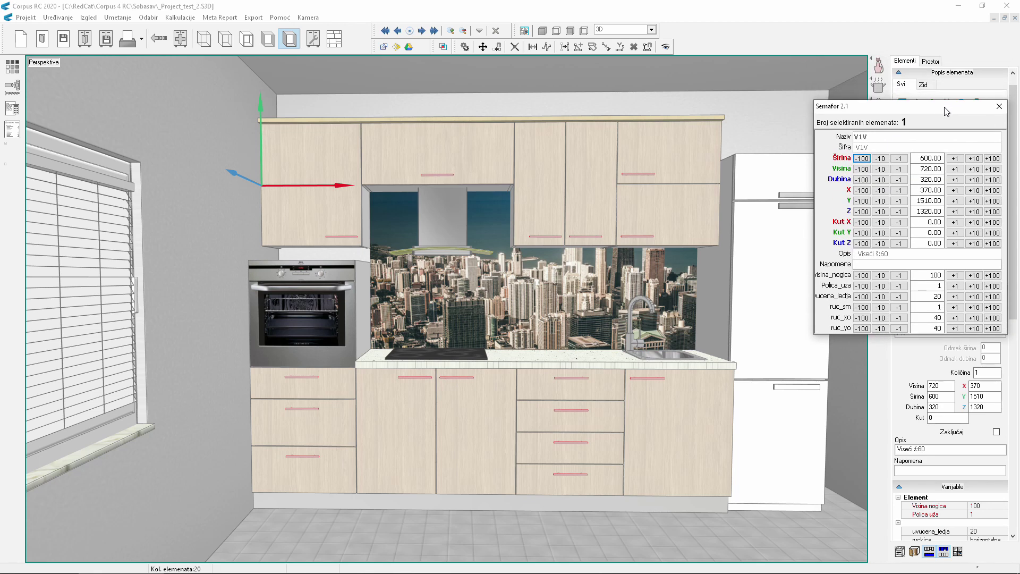
{"action": "left_click_drag", "start_coordinate": [947, 112], "coordinate": [147, 75]}
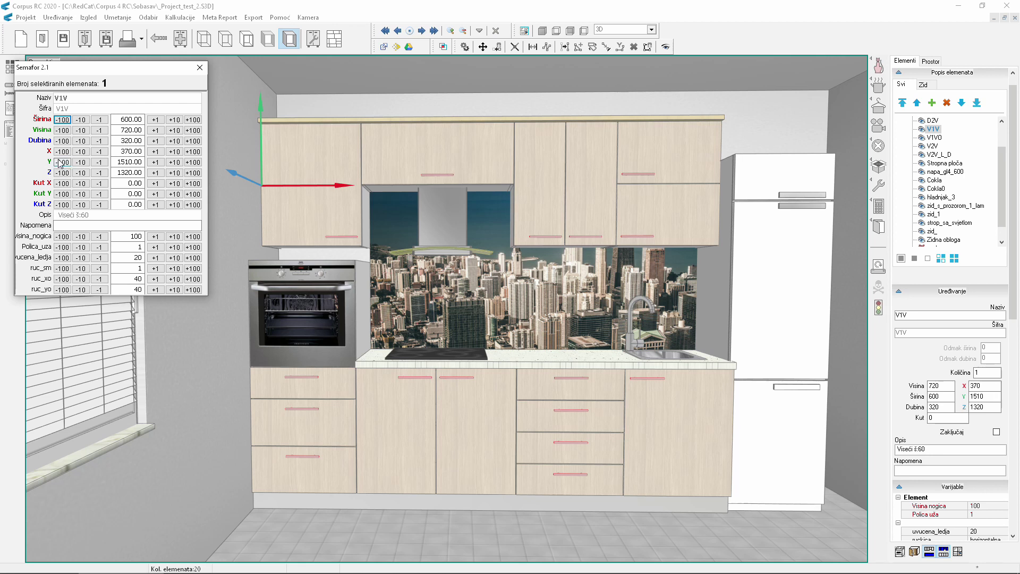
Set the refrigerator's X position to 3100 and return it to 3070 by entering both values in the element properties.
{"action": "left_click", "coordinate": [792, 326]}
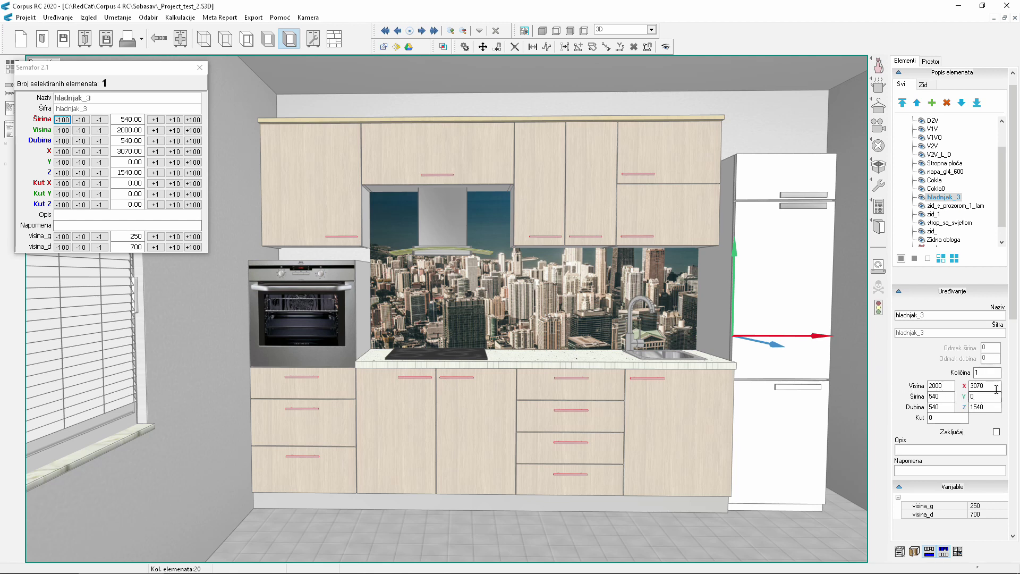
{"action": "left_click_drag", "start_coordinate": [997, 387], "coordinate": [957, 392]}
{"action": "type", "text": "3"}
{"action": "key", "text": "BackSpace"}
{"action": "type", "text": "100"}
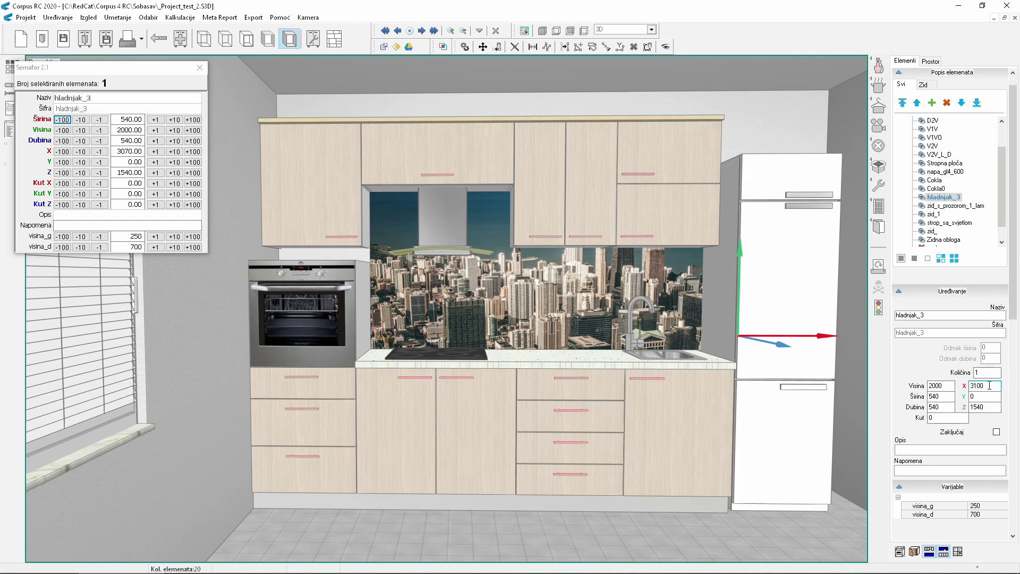
{"action": "left_click_drag", "start_coordinate": [990, 386], "coordinate": [964, 388]}
{"action": "type", "text": "3070"}
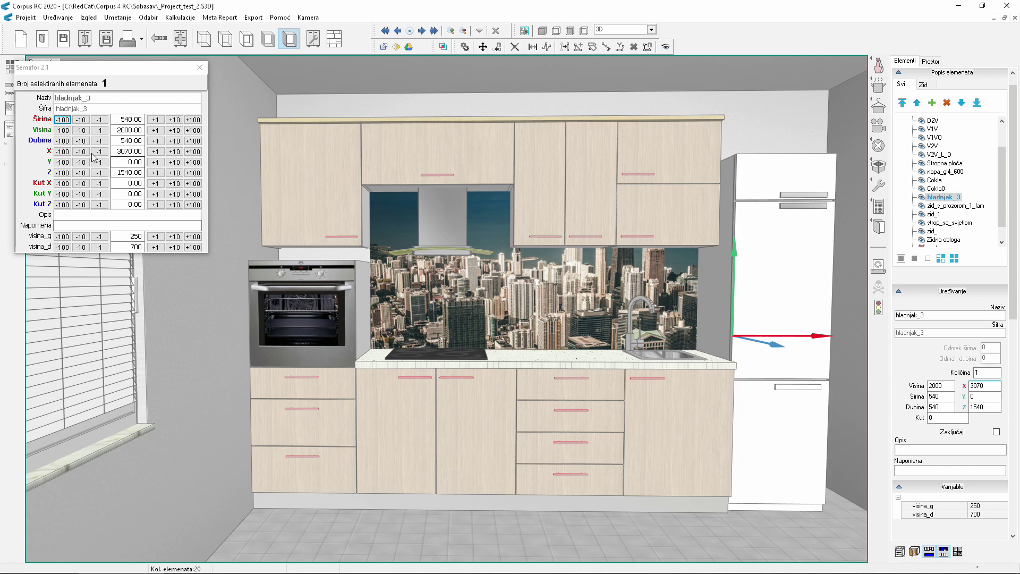
Nudge the refrigerator along X in the Semafor window in increments of 10 and 1, ending at X 3082.
{"action": "left_click", "coordinate": [177, 155]}
{"action": "left_click", "coordinate": [178, 155]}
{"action": "left_click", "coordinate": [178, 154]}
{"action": "left_click", "coordinate": [177, 155]}
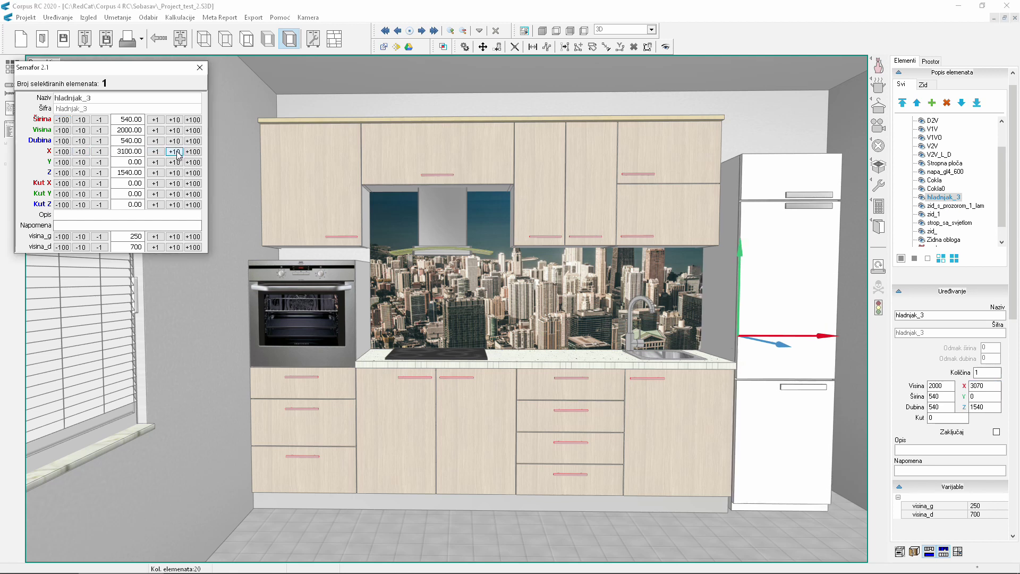
{"action": "left_click", "coordinate": [178, 155]}
{"action": "left_click", "coordinate": [80, 151]}
{"action": "left_click", "coordinate": [81, 152]}
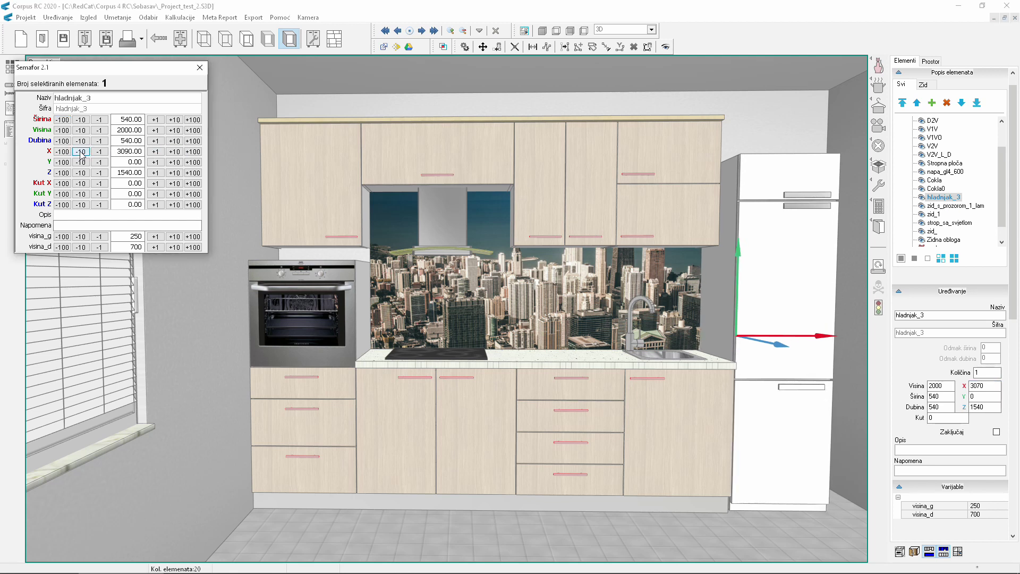
{"action": "left_click", "coordinate": [80, 151]}
{"action": "left_click", "coordinate": [154, 152]}
{"action": "left_click", "coordinate": [154, 152]}
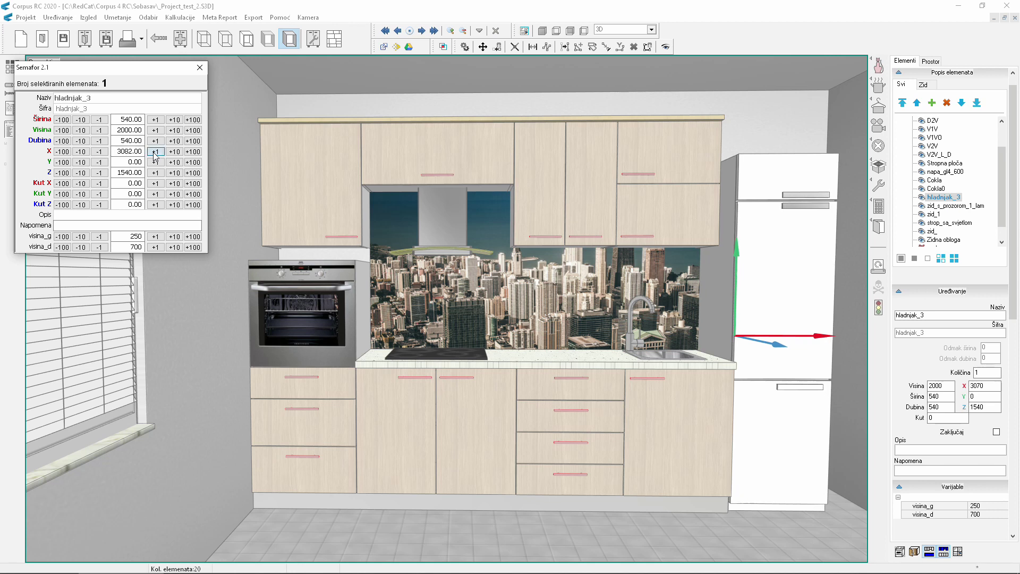
Nudge the refrigerator back to X 3070, and shift it by 100 to X 3170 and back again.
{"action": "left_click", "coordinate": [99, 152]}
{"action": "left_click", "coordinate": [99, 152]}
{"action": "left_click", "coordinate": [100, 153]}
{"action": "left_click", "coordinate": [81, 153]}
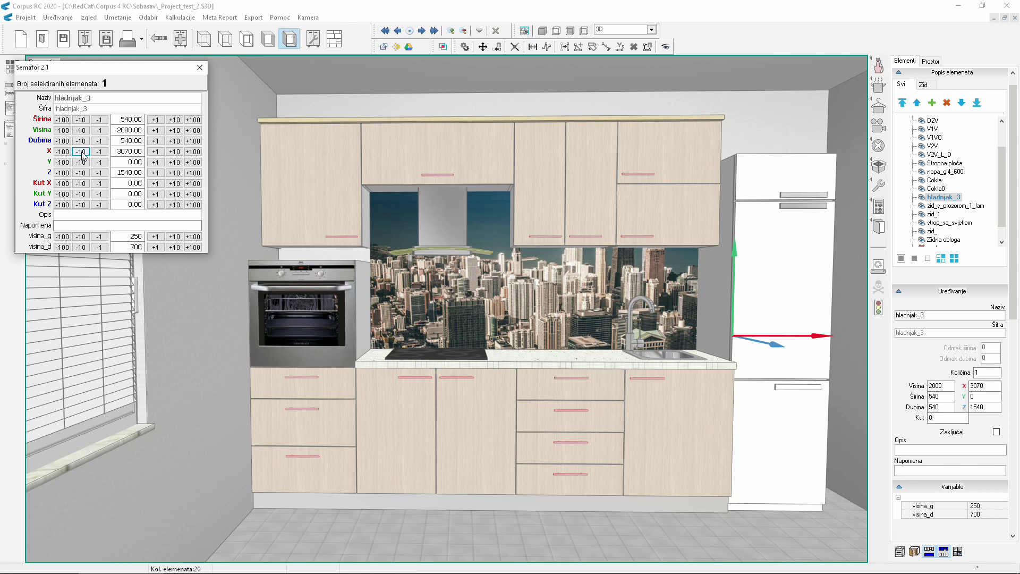
{"action": "left_click", "coordinate": [193, 151]}
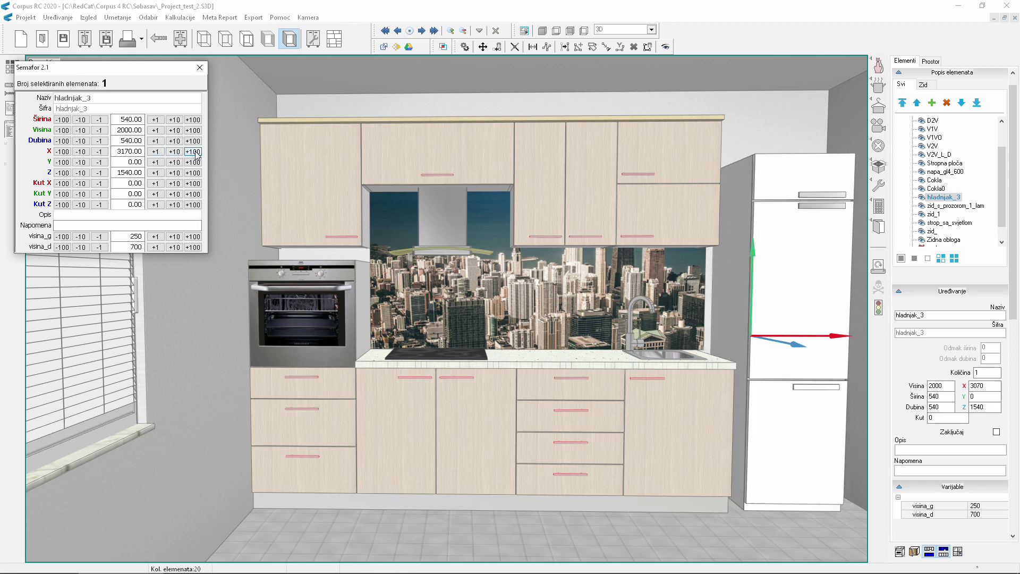
{"action": "left_click", "coordinate": [63, 152]}
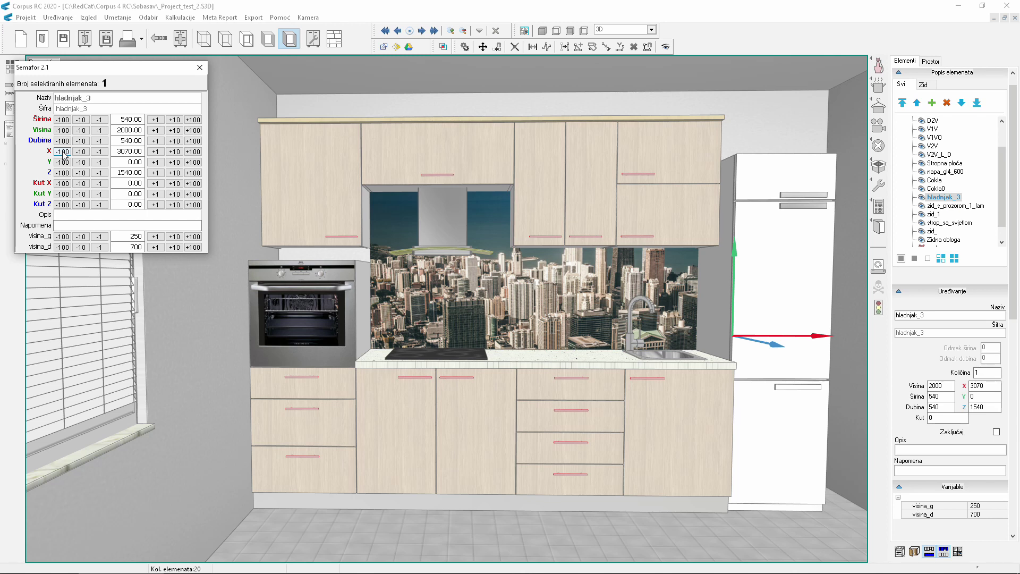
Examine the Y positions of the wall cabinet above the oven, the hood cabinet and the top panel.
{"action": "left_click", "coordinate": [310, 188]}
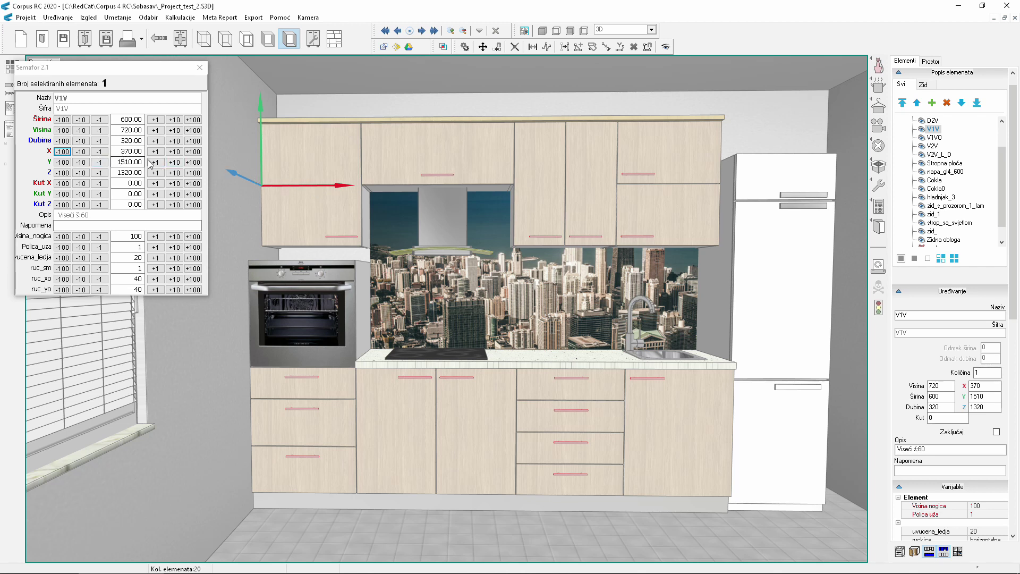
{"action": "left_click", "coordinate": [413, 155]}
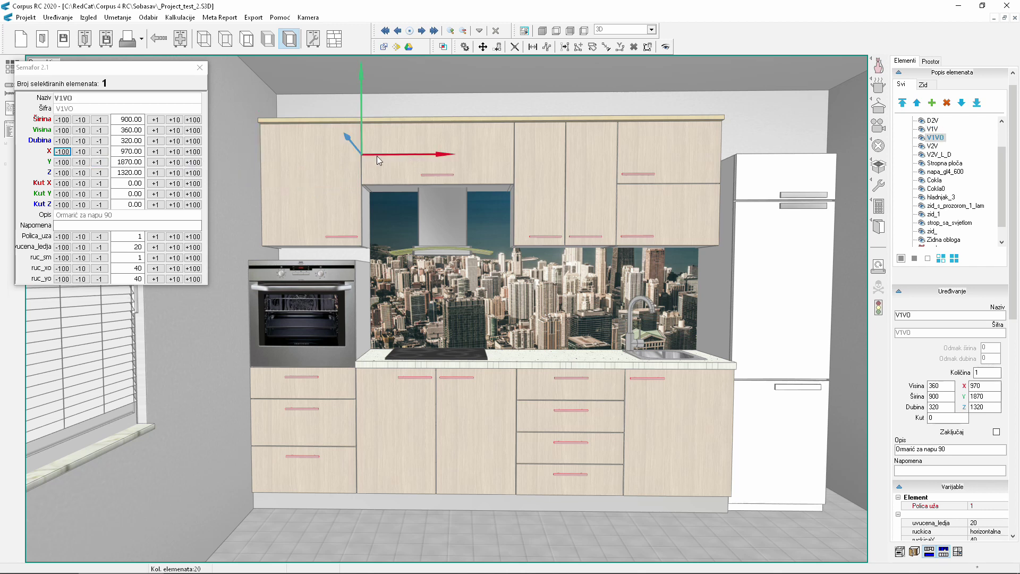
{"action": "left_click", "coordinate": [142, 162]}
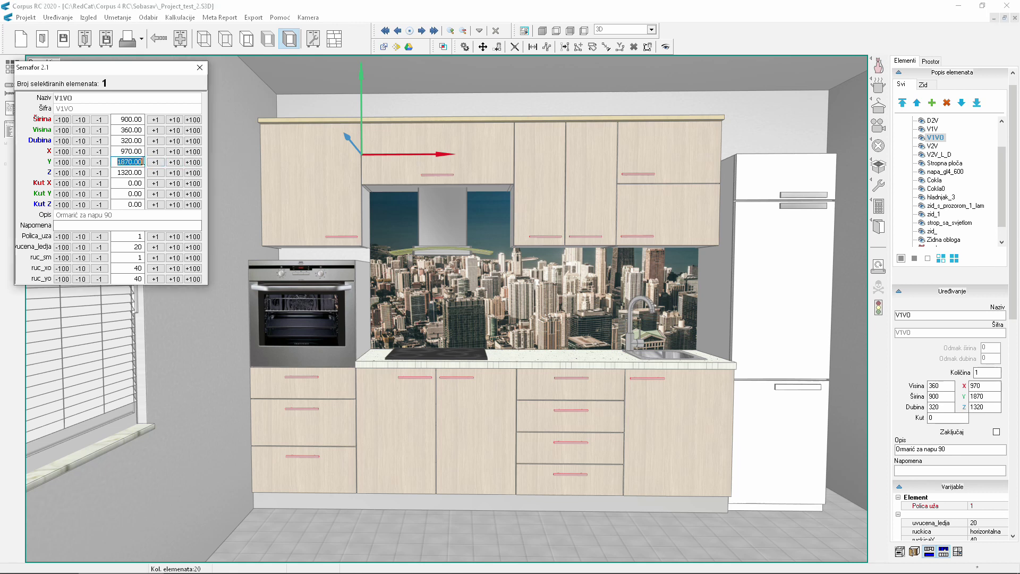
{"action": "left_click", "coordinate": [490, 120]}
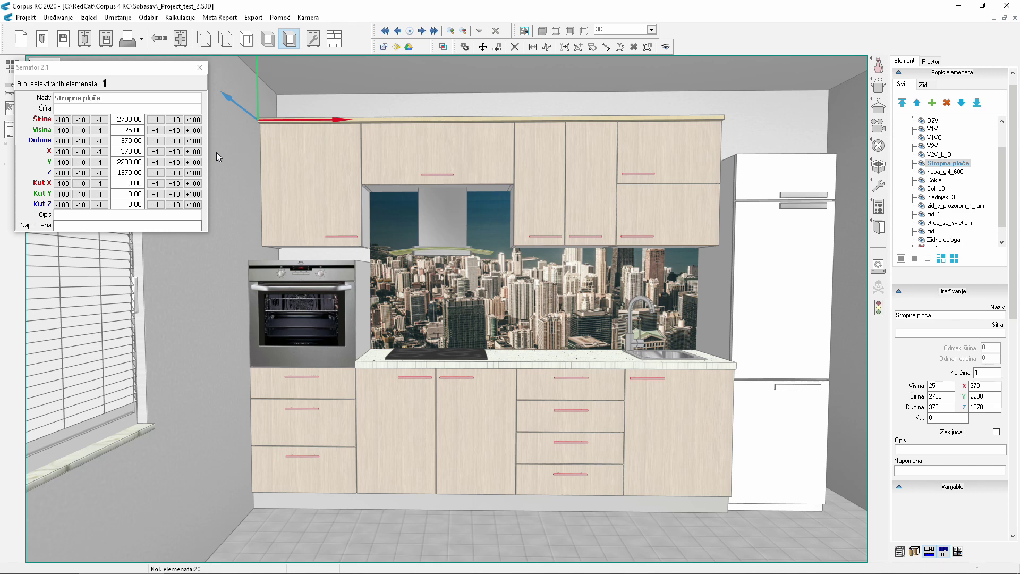
Select the four wall cabinets and the top panel (Stropna ploča), and raise them together along Y in increments of 10.
{"action": "left_click", "coordinate": [301, 180]}
{"action": "left_click", "coordinate": [427, 161], "text": "ctrl"}
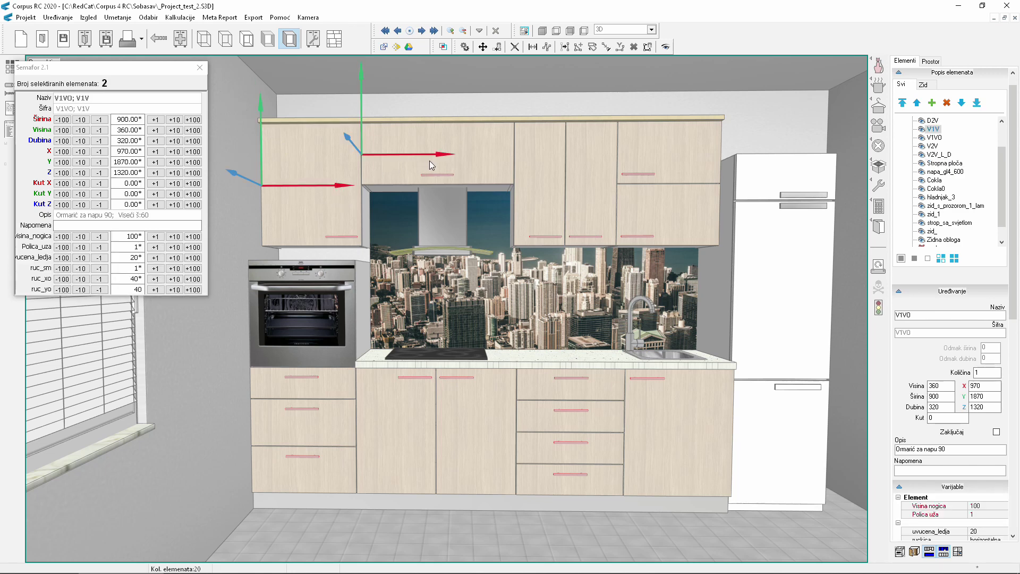
{"action": "left_click", "coordinate": [548, 174], "text": "ctrl"}
{"action": "left_click", "coordinate": [672, 168], "text": "ctrl"}
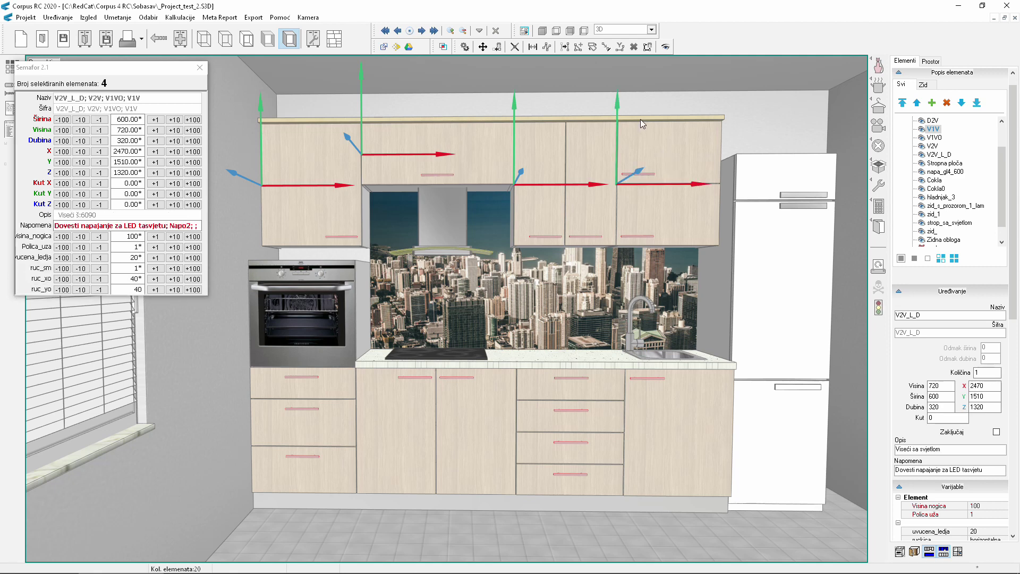
{"action": "left_click", "coordinate": [641, 120], "text": "ctrl"}
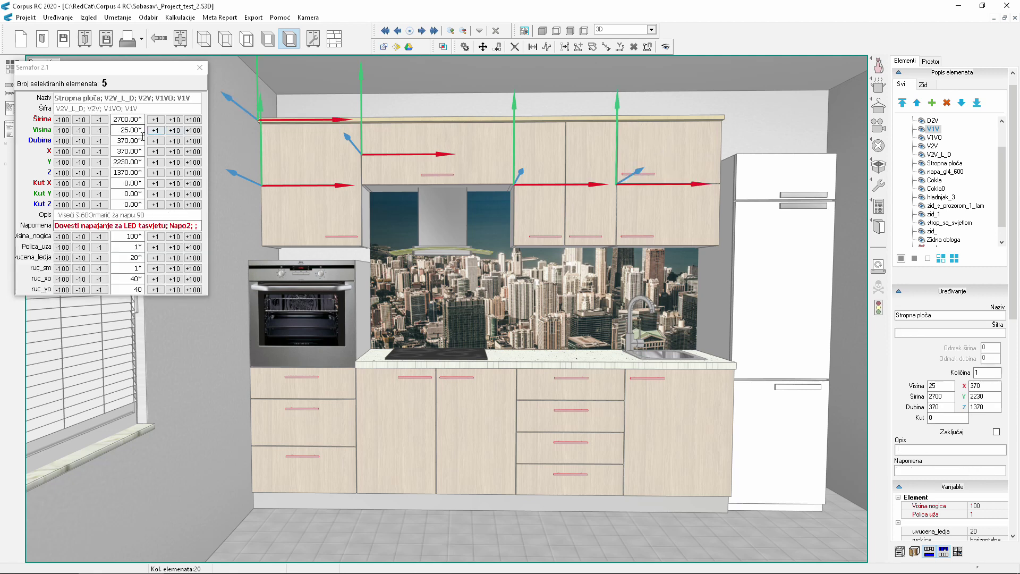
{"action": "left_click", "coordinate": [178, 164]}
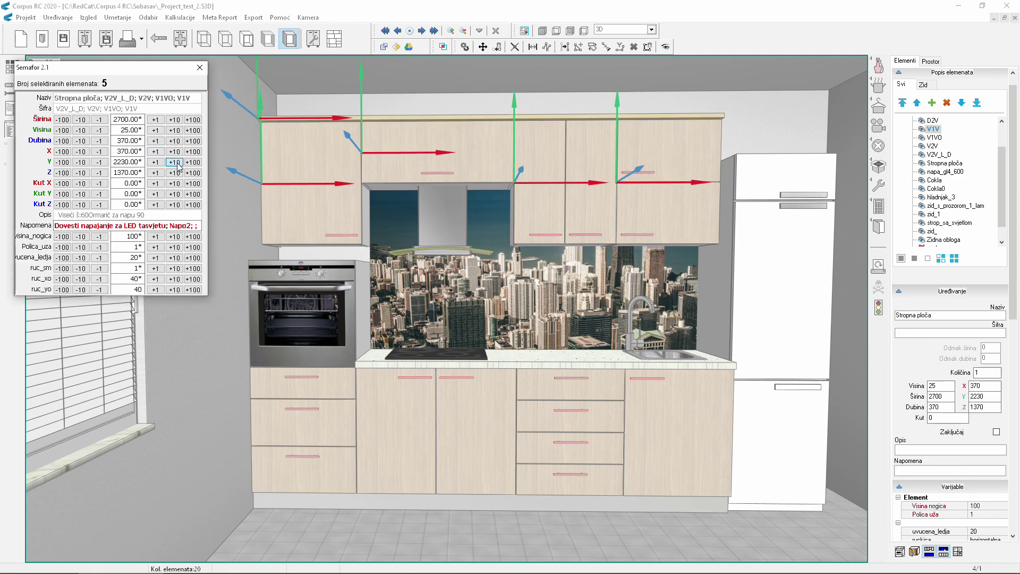
{"action": "left_click", "coordinate": [177, 163]}
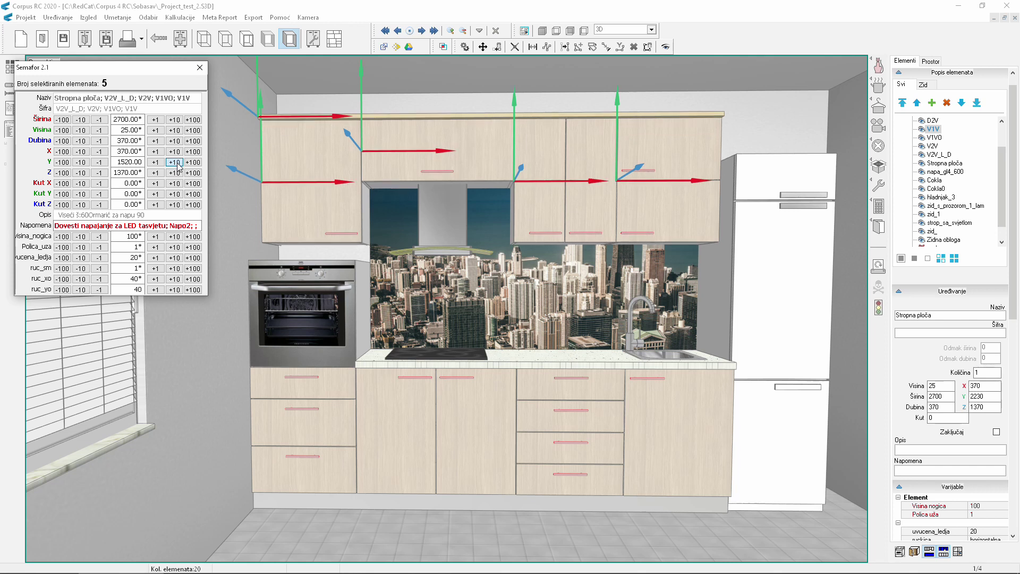
{"action": "left_click", "coordinate": [178, 164]}
{"action": "left_click", "coordinate": [177, 163]}
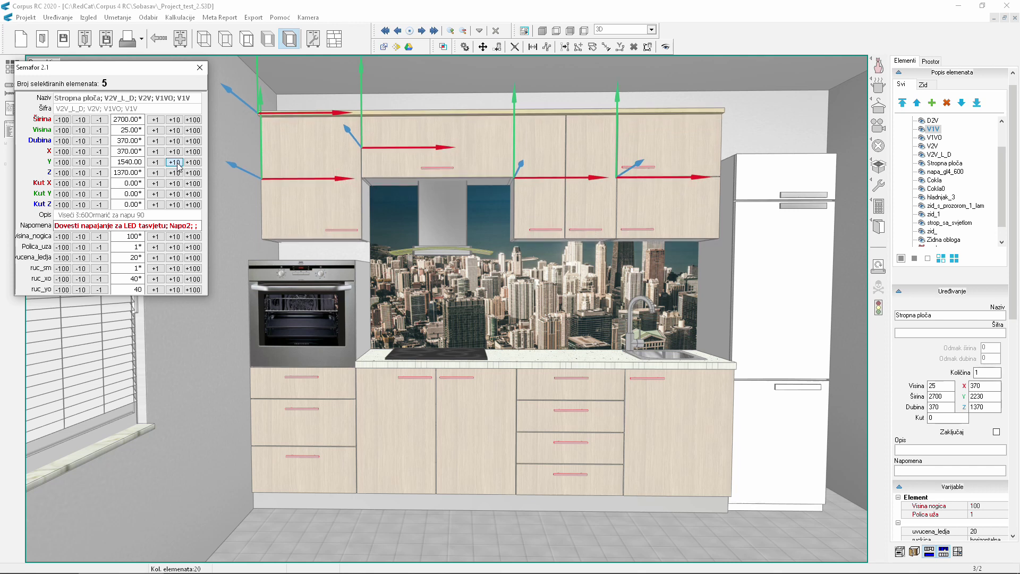
{"action": "left_click", "coordinate": [178, 163]}
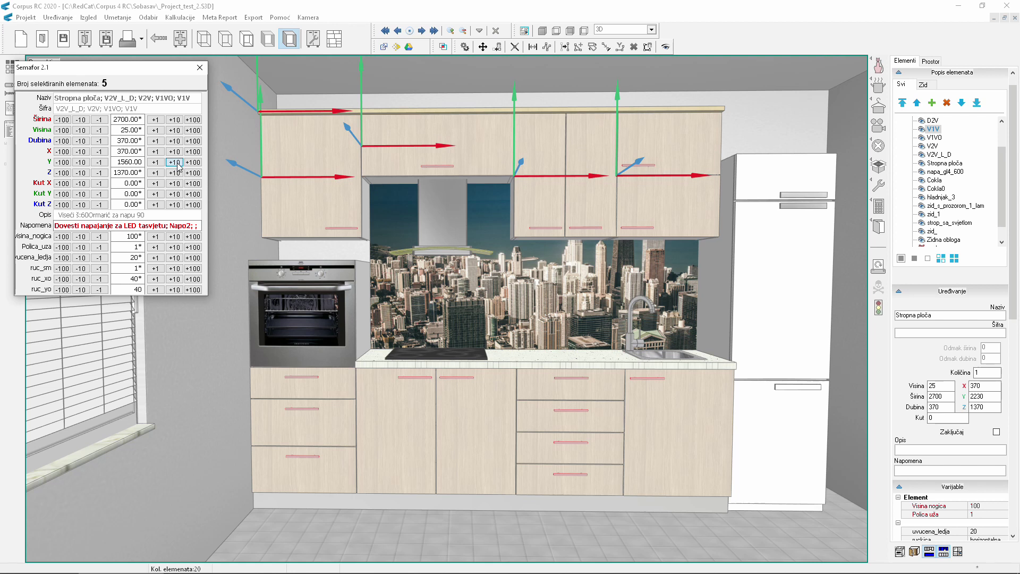
{"action": "left_click", "coordinate": [178, 163]}
Lower the selected wall cabinets and top panel together in increments of 10 until the cabinet above the oven sits at Y 1420.
{"action": "left_click", "coordinate": [81, 163]}
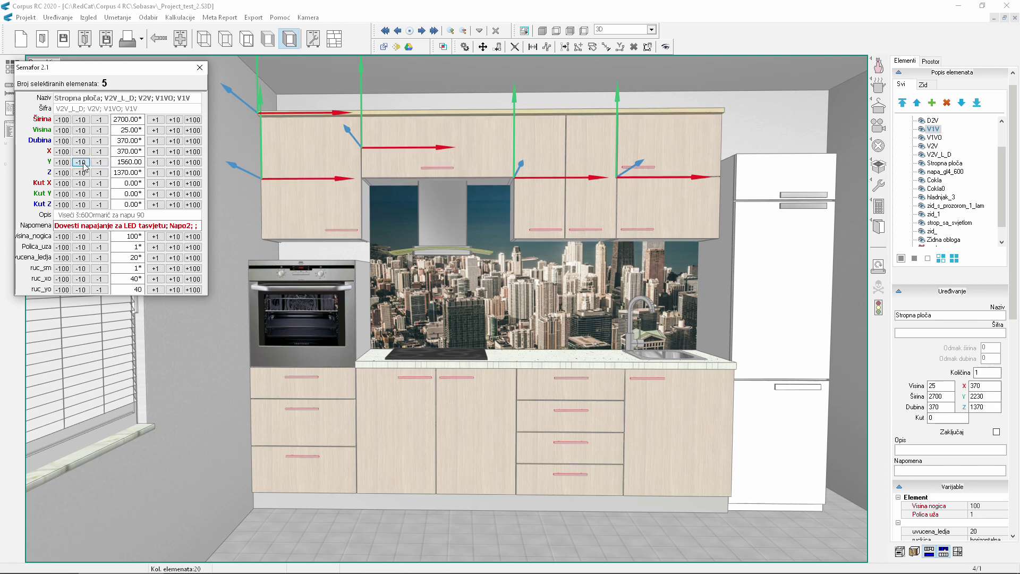
{"action": "left_click", "coordinate": [82, 163]}
{"action": "left_click", "coordinate": [82, 163]}
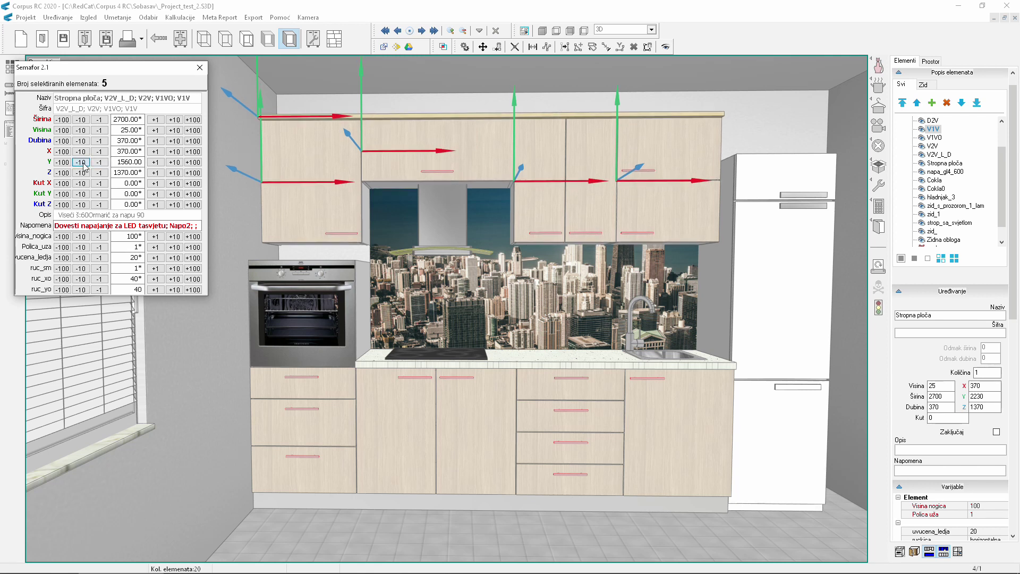
{"action": "left_click", "coordinate": [82, 162]}
{"action": "left_click", "coordinate": [82, 163]}
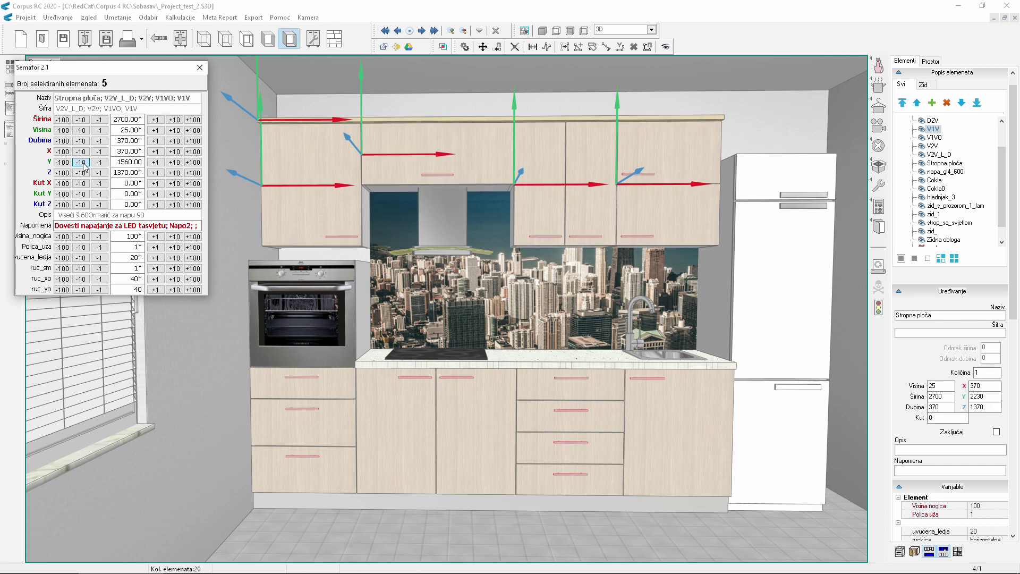
{"action": "left_click", "coordinate": [81, 163]}
{"action": "left_click", "coordinate": [82, 163]}
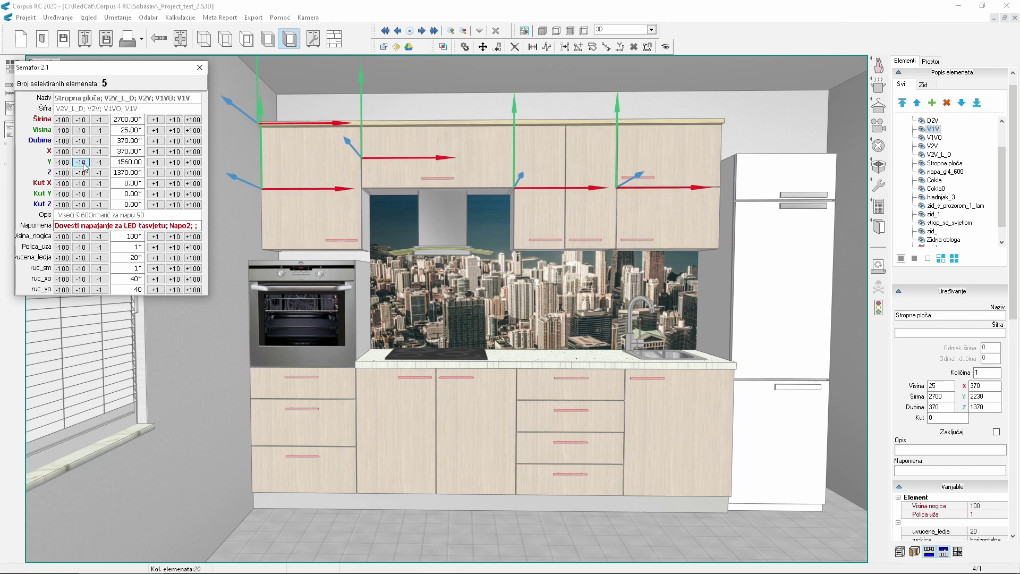
{"action": "left_click", "coordinate": [82, 162]}
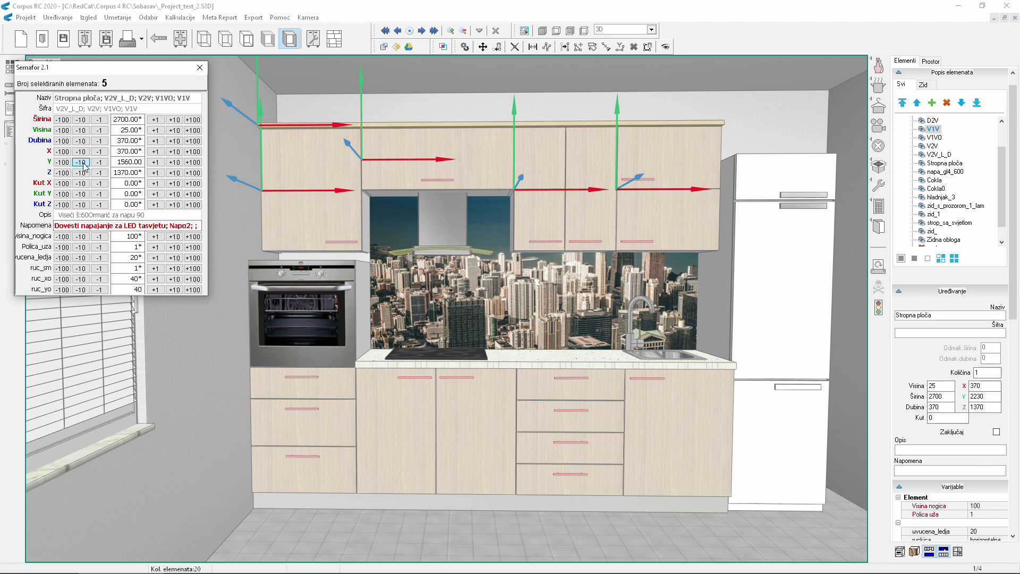
{"action": "left_click", "coordinate": [82, 163]}
Select only the four wall cabinets and increase their height by 100, making the 720 high cabinets 820 high.
{"action": "left_click", "coordinate": [292, 190]}
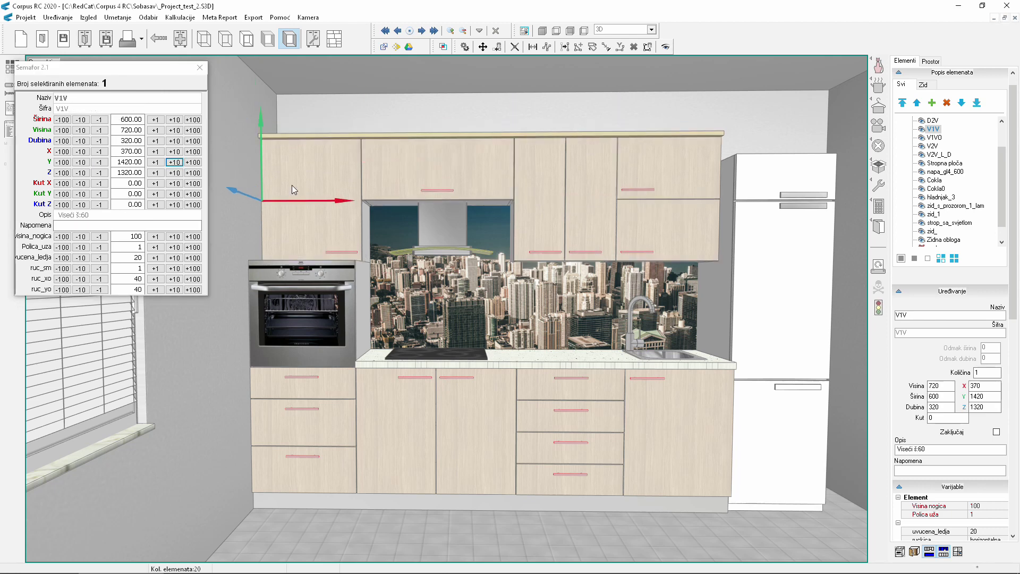
{"action": "left_click", "coordinate": [413, 170], "text": "ctrl"}
{"action": "left_click", "coordinate": [569, 183], "text": "ctrl"}
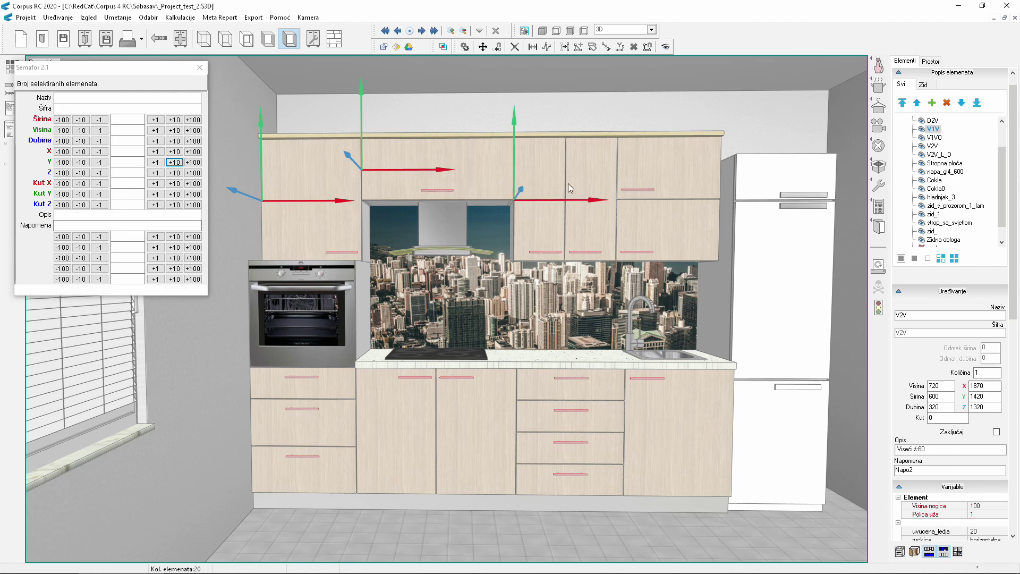
{"action": "left_click", "coordinate": [678, 180], "text": "ctrl"}
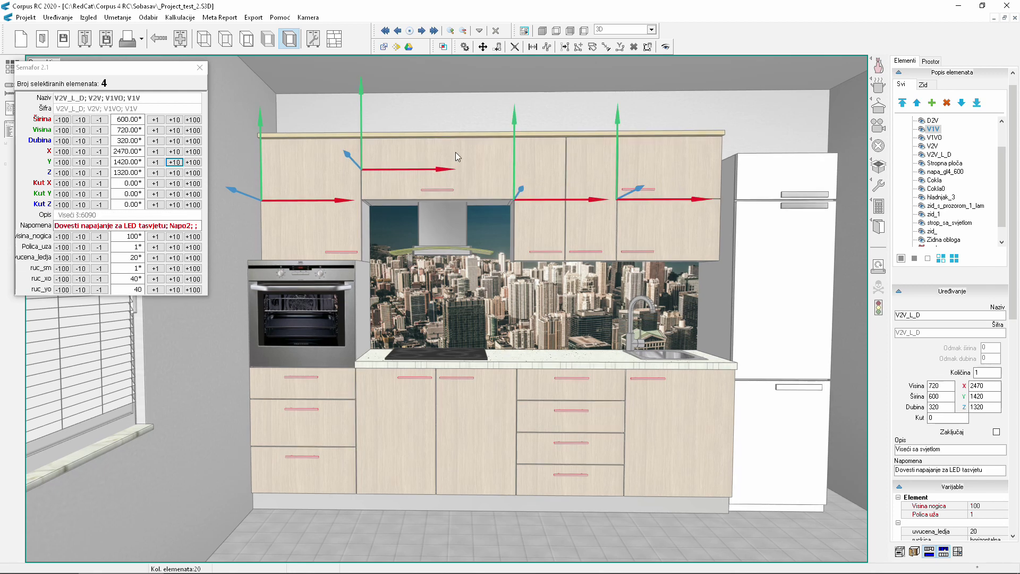
{"action": "left_click", "coordinate": [193, 130]}
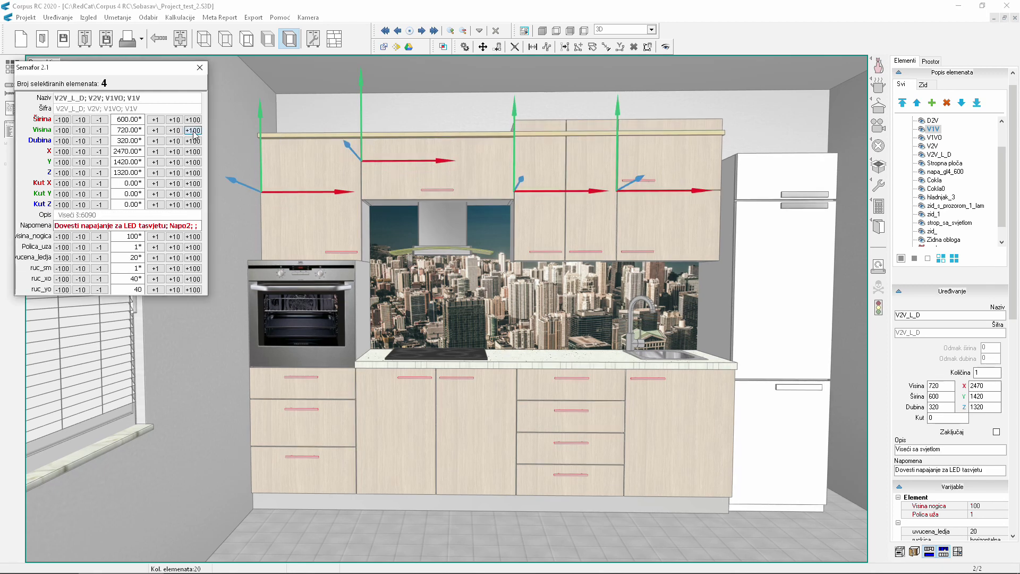
{"action": "left_click", "coordinate": [192, 130]}
Move the top panel above the wall cabinets up by 100 to Y 2240.
{"action": "left_click", "coordinate": [390, 133]}
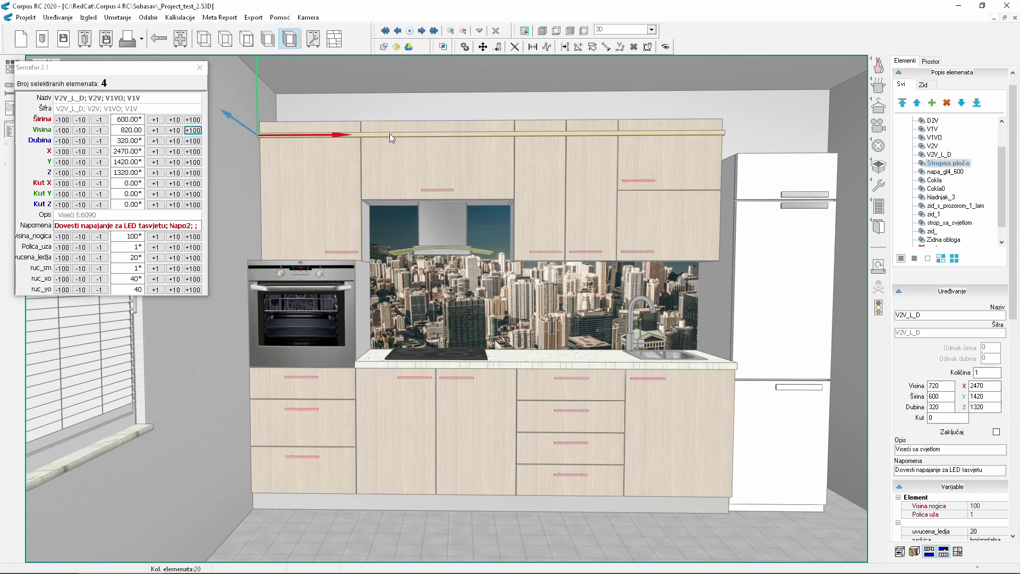
{"action": "left_click", "coordinate": [193, 162]}
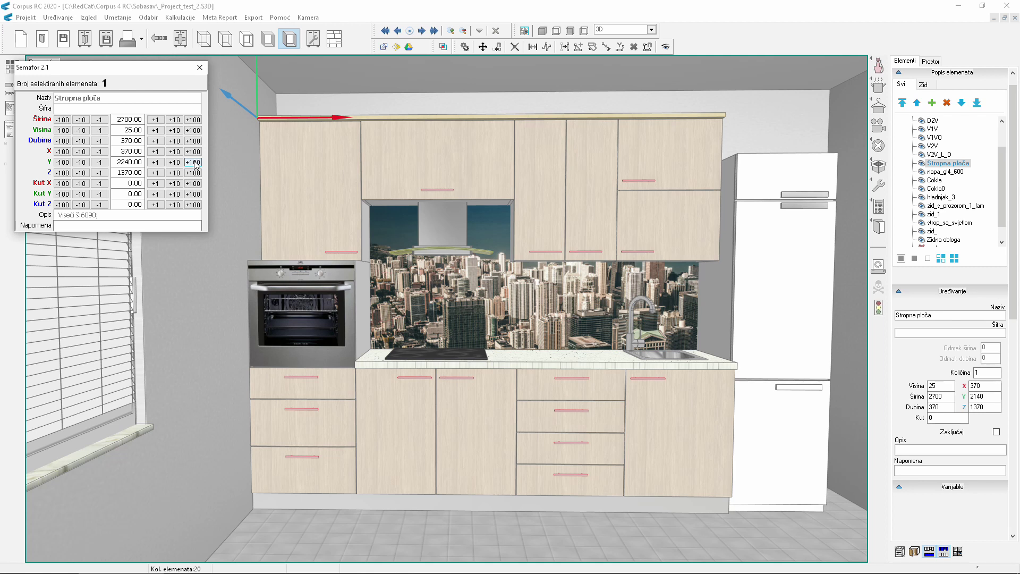
Select the fridge (hladnjak_3) and, with the whole room in view, the ceiling (strop_sa_svjetlom) to examine their Semafor parameters.
{"action": "left_click", "coordinate": [790, 341]}
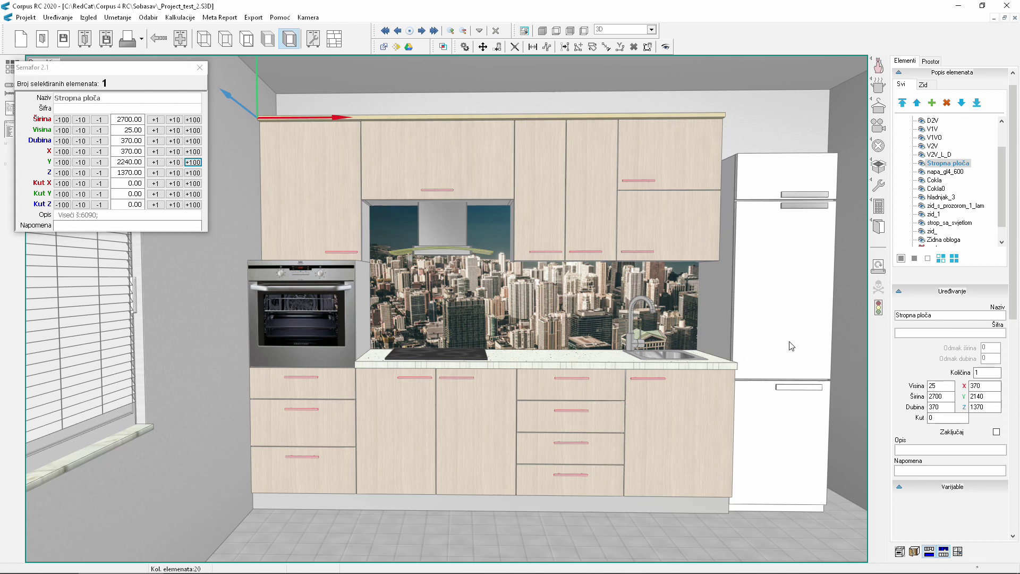
{"action": "left_click", "coordinate": [792, 347]}
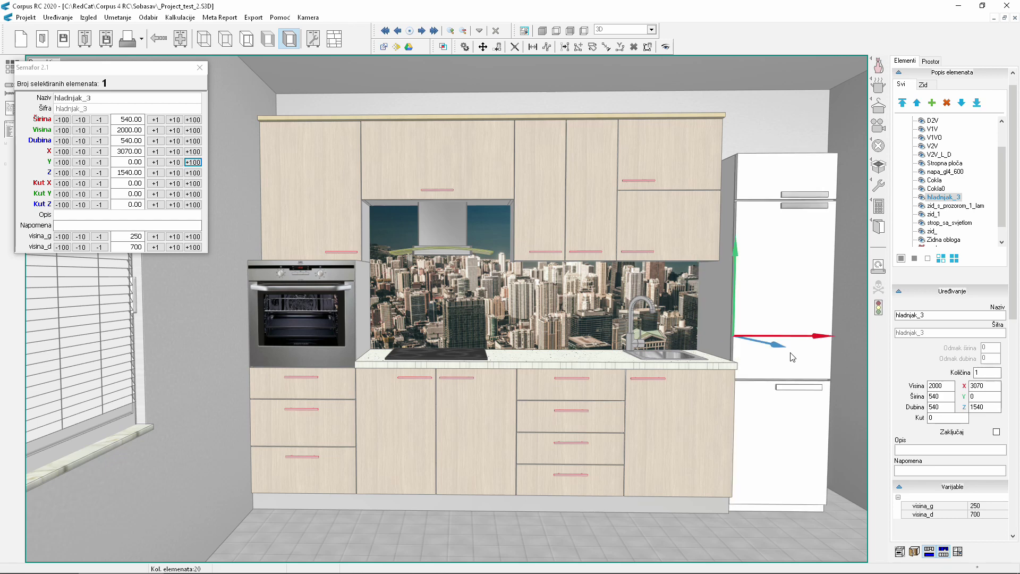
{"action": "scroll", "coordinate": [790, 352], "scroll_direction": "down", "scroll_amount": 9}
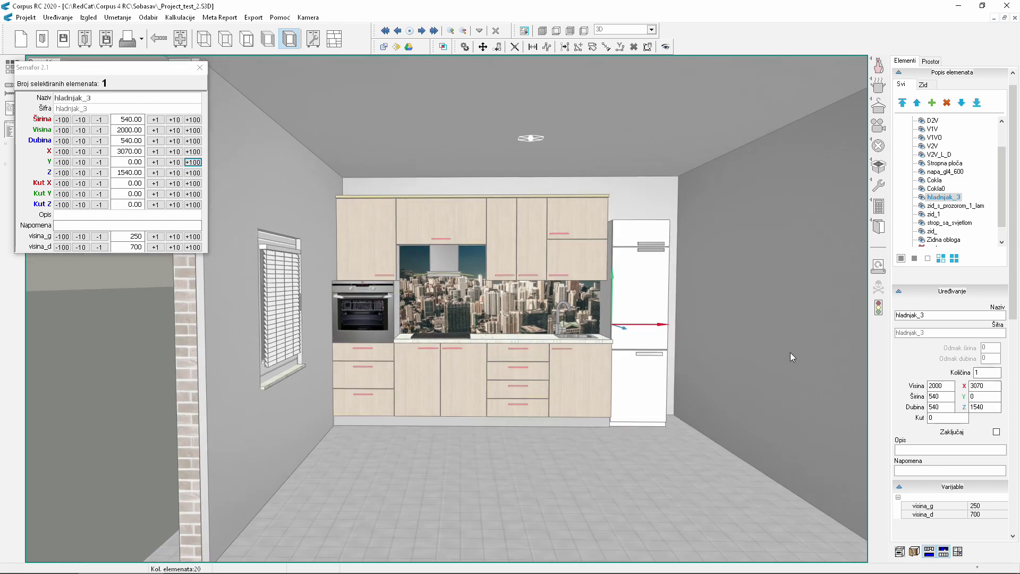
{"action": "scroll", "coordinate": [790, 352], "scroll_direction": "down", "scroll_amount": 1}
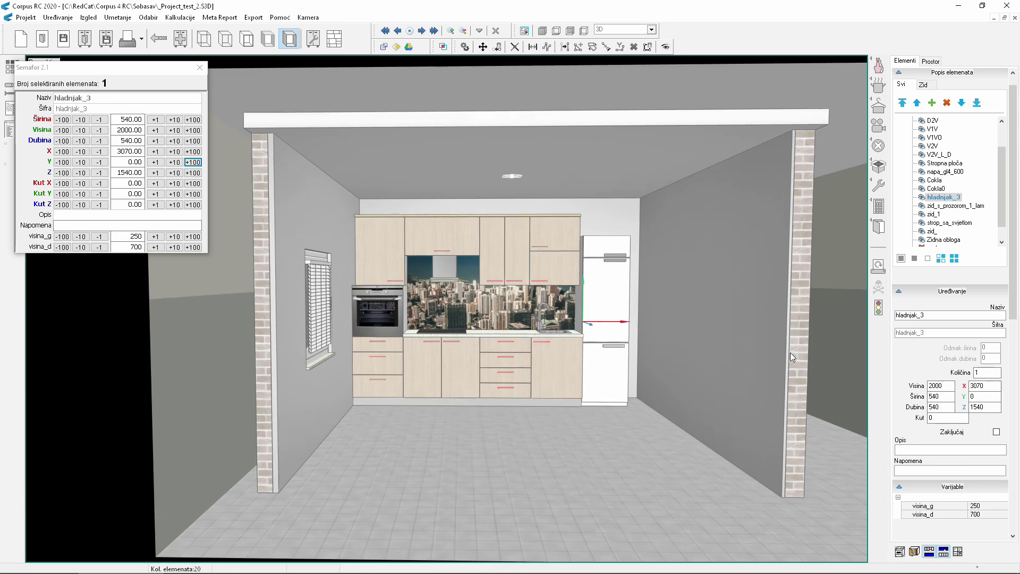
{"action": "middle_click_drag", "start_coordinate": [790, 352], "coordinate": [783, 356]}
{"action": "middle_click_drag", "start_coordinate": [779, 345], "coordinate": [782, 343]}
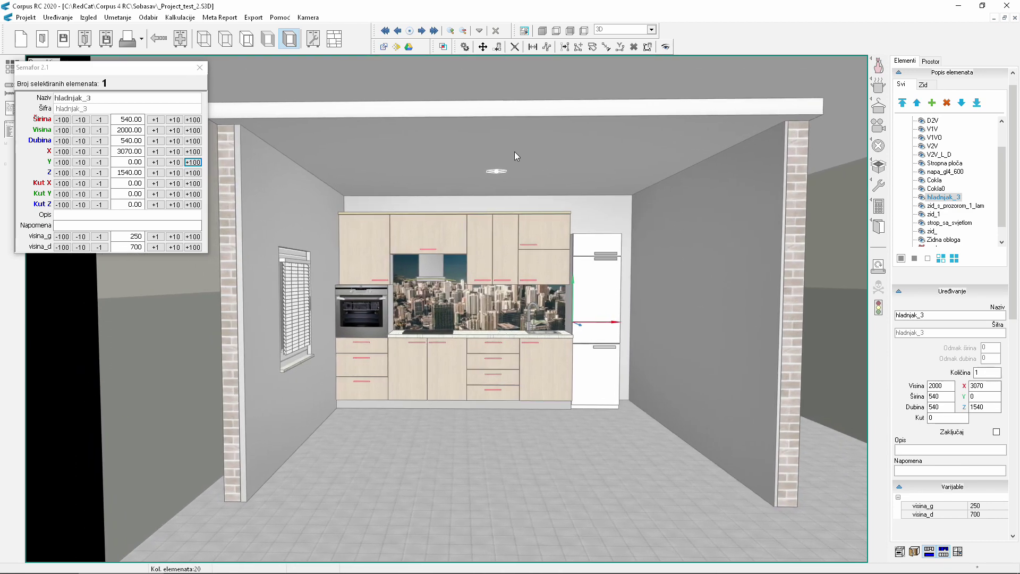
{"action": "left_click", "coordinate": [475, 145]}
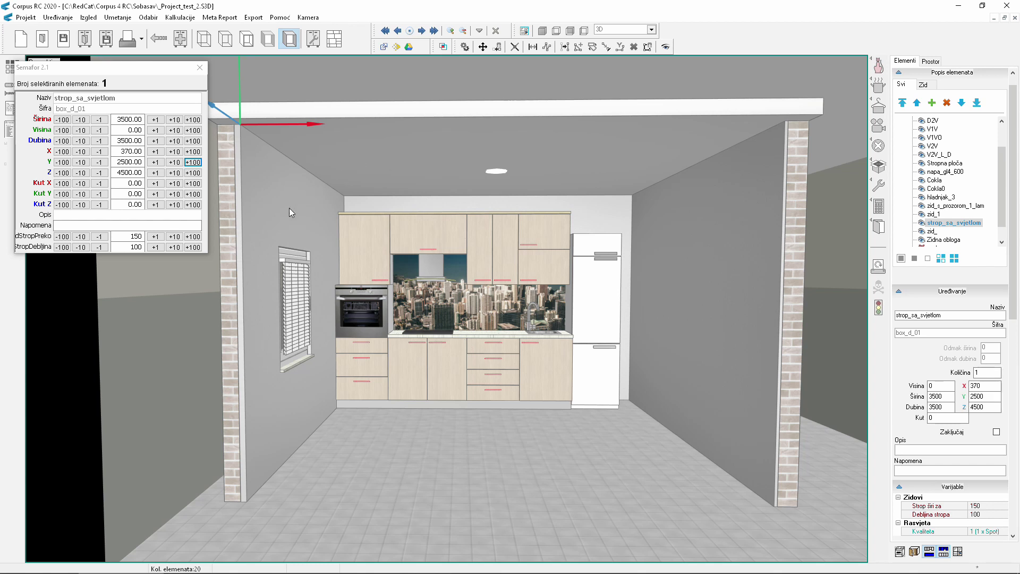
Unlock the window wall (zid_s_prozorom_1_lam), reduce its height in increments of 100 to 2100, and lock it again.
{"action": "left_click", "coordinate": [261, 268]}
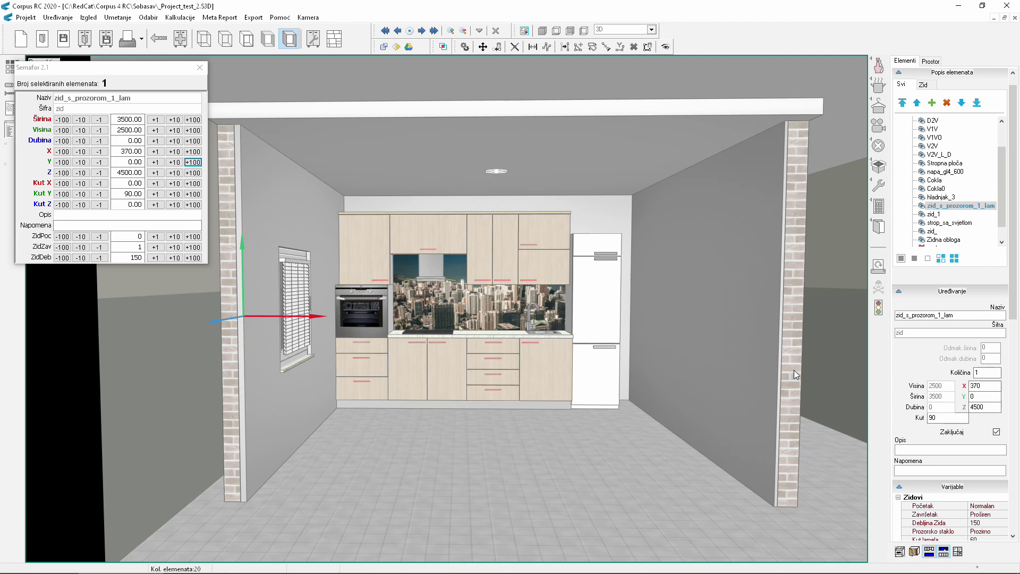
{"action": "left_click", "coordinate": [996, 431]}
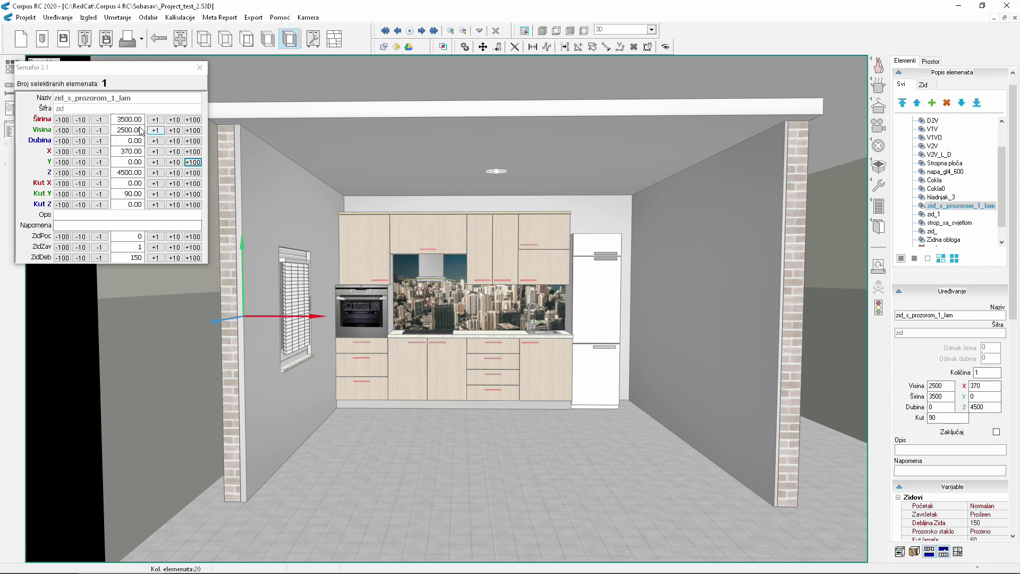
{"action": "left_click", "coordinate": [63, 130]}
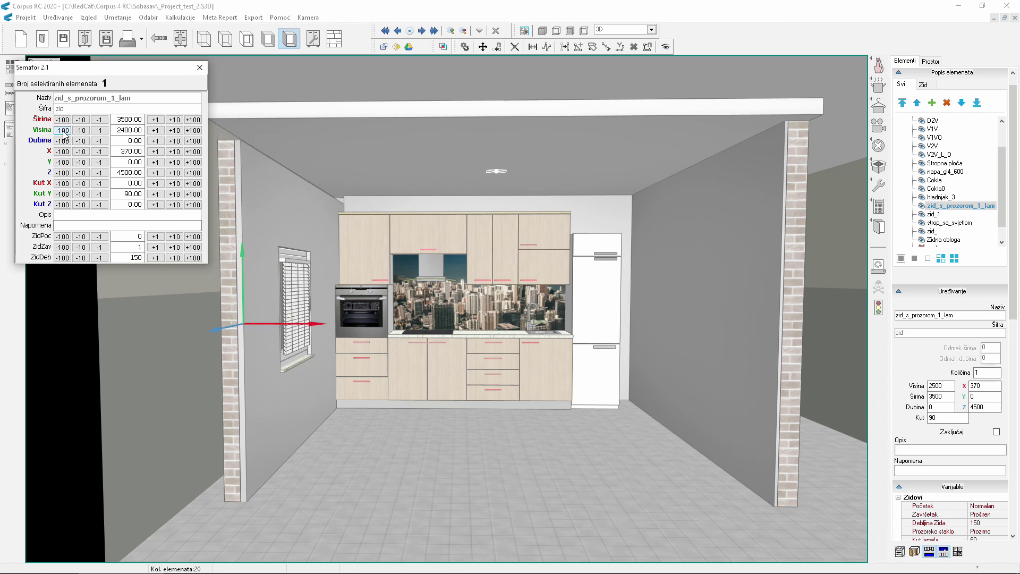
{"action": "left_click", "coordinate": [63, 131]}
{"action": "left_click", "coordinate": [63, 131]}
{"action": "left_click", "coordinate": [63, 131]}
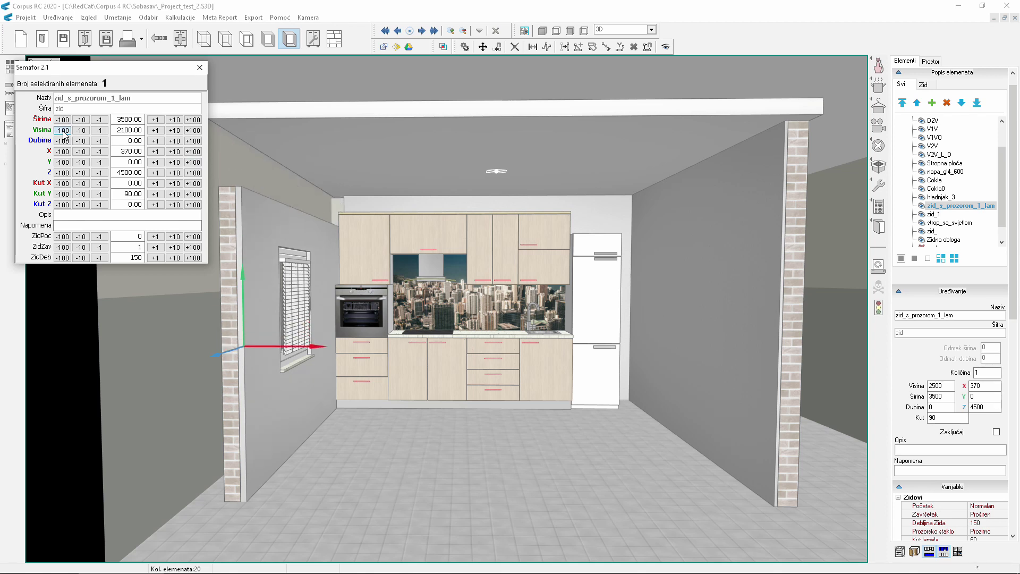
{"action": "left_click", "coordinate": [997, 432]}
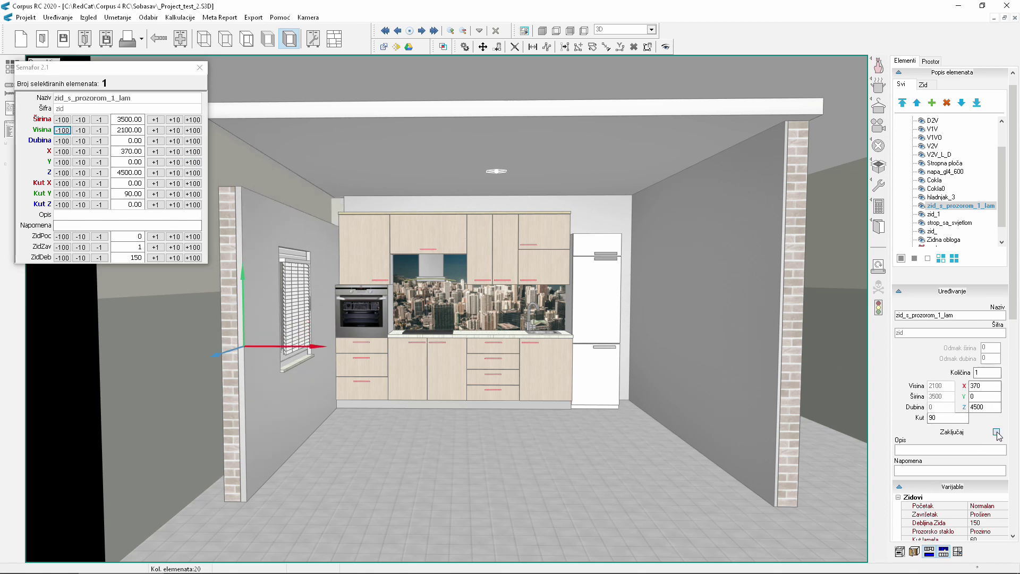
Unlock the side wall beside the fridge (zid_), reduce its height by 100 to 2400, and lock it again.
{"action": "left_click", "coordinate": [738, 327]}
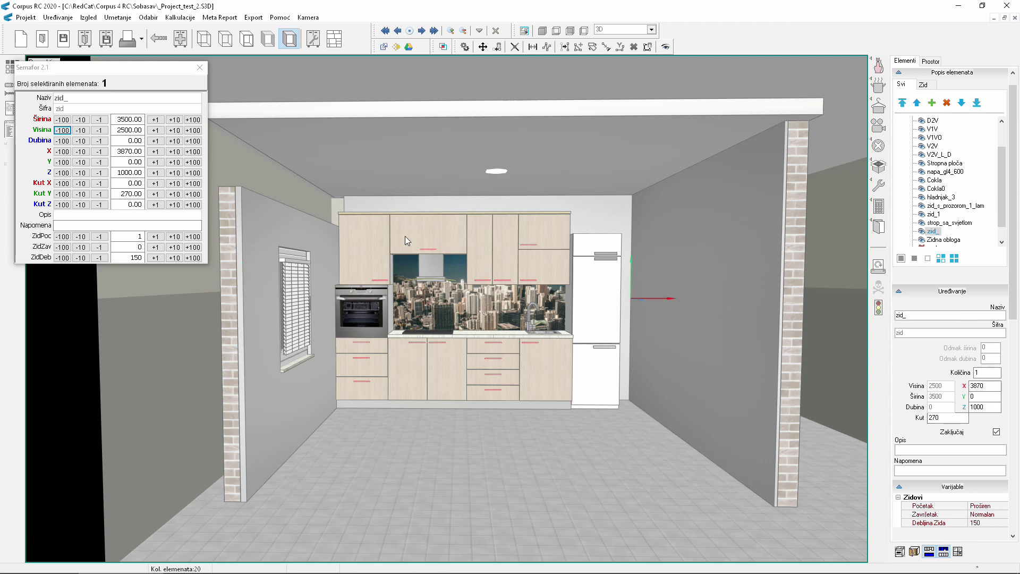
{"action": "left_click", "coordinate": [997, 432]}
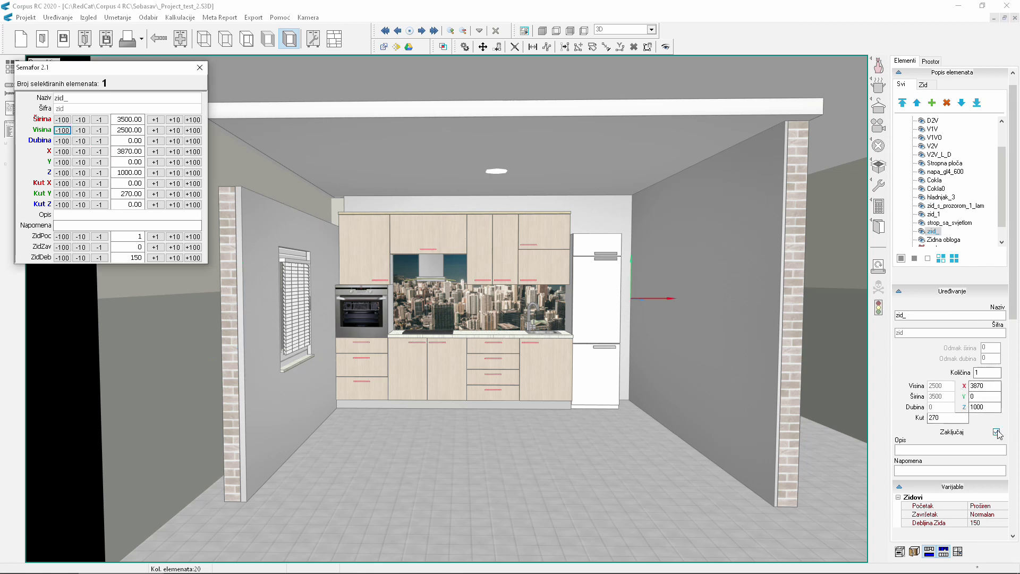
{"action": "left_click", "coordinate": [63, 131]}
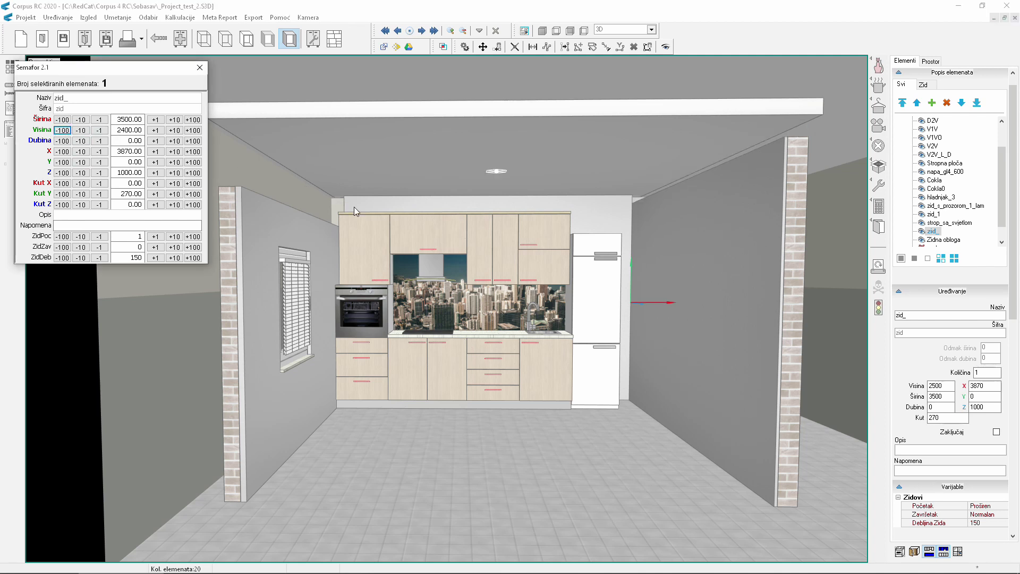
{"action": "left_click", "coordinate": [996, 432]}
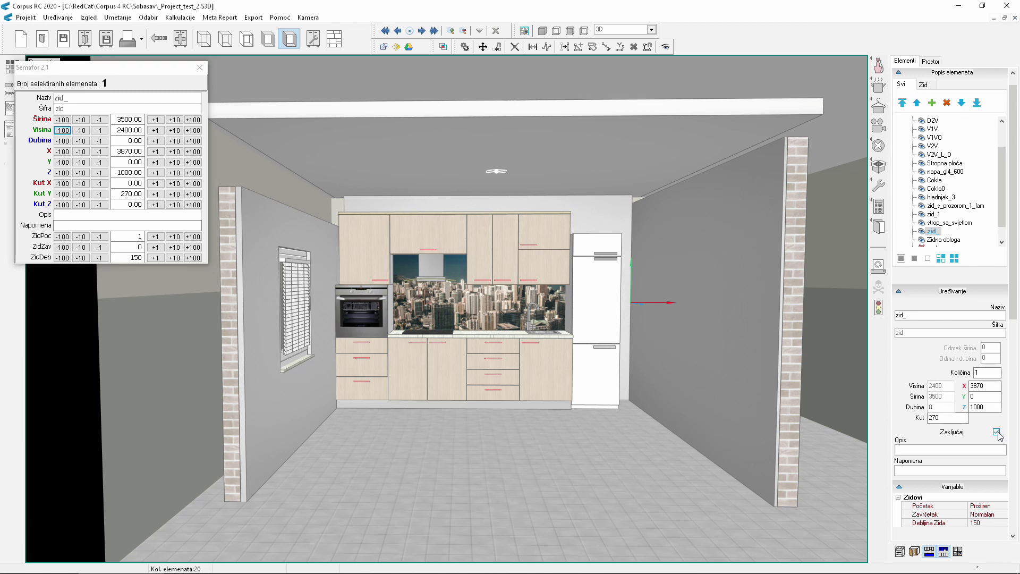
Lower the ceiling (strop_sa_svjetlom) along Y in increments of 100 to 2100.
{"action": "left_click", "coordinate": [444, 152]}
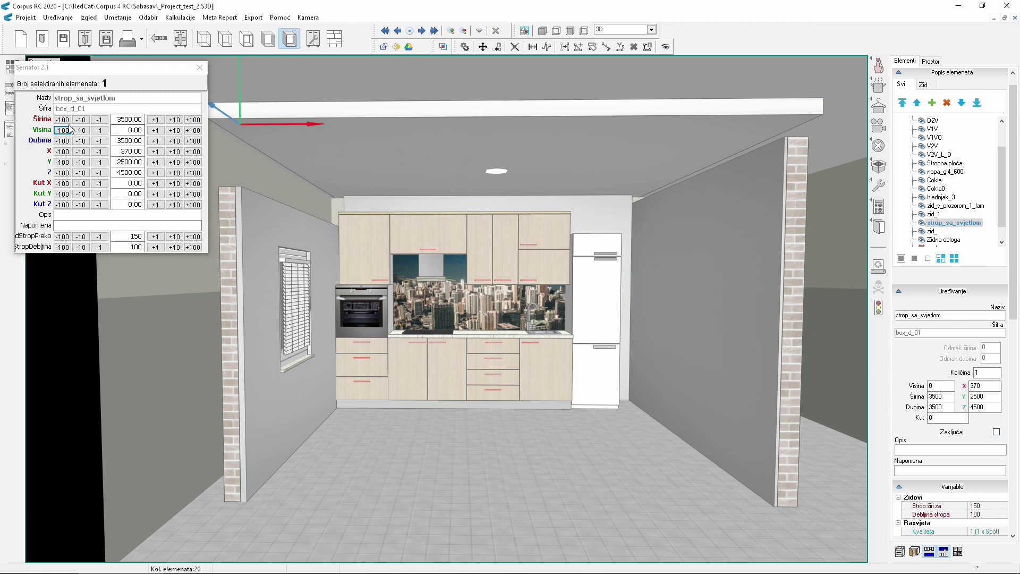
{"action": "left_click", "coordinate": [62, 162]}
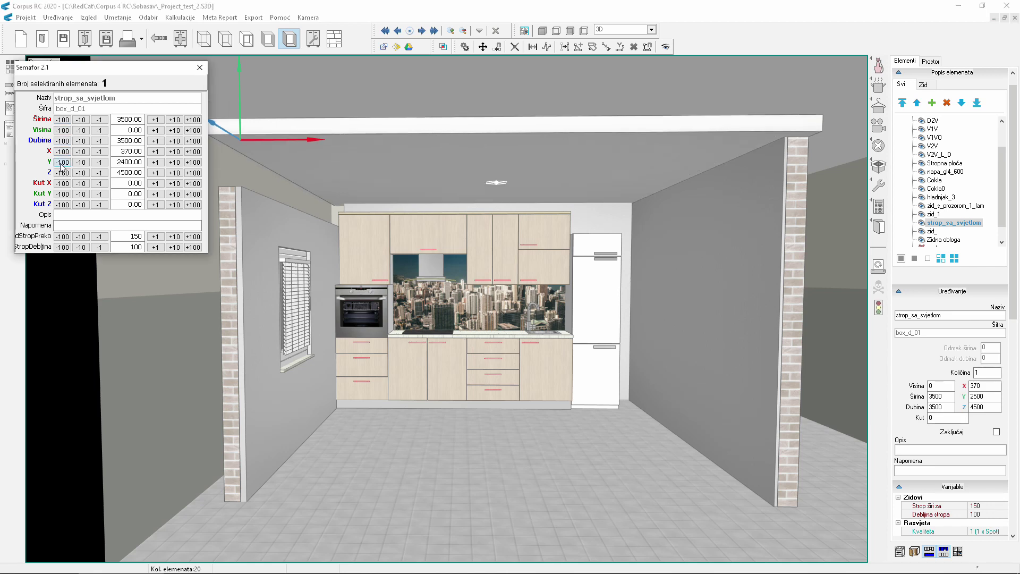
{"action": "left_click", "coordinate": [62, 163]}
{"action": "left_click", "coordinate": [61, 162]}
{"action": "left_click", "coordinate": [62, 163]}
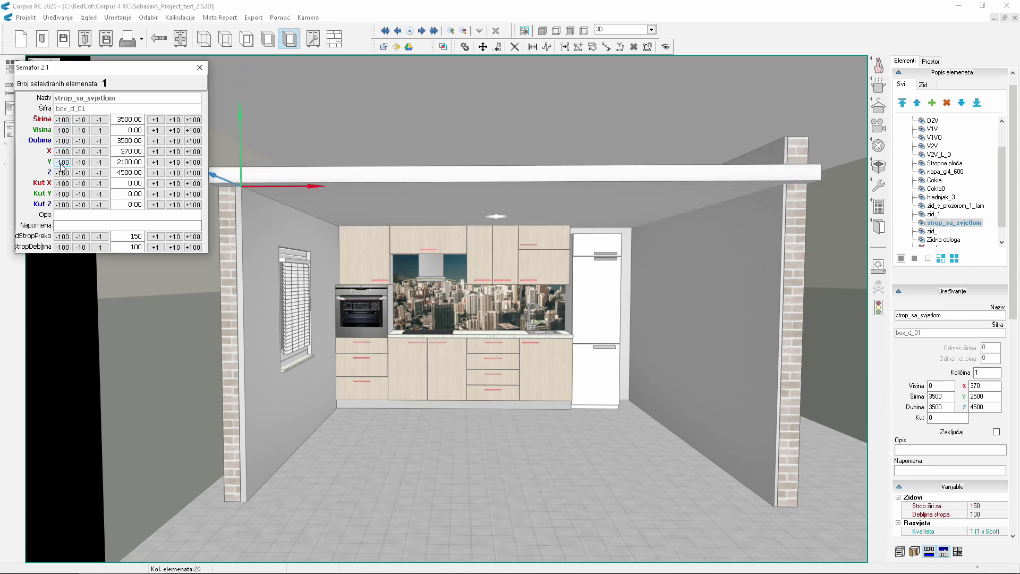
Move the Semafor window clear of the view label, maximize the front view, and select the ceiling in it.
{"action": "left_click_drag", "start_coordinate": [69, 73], "coordinate": [72, 108]}
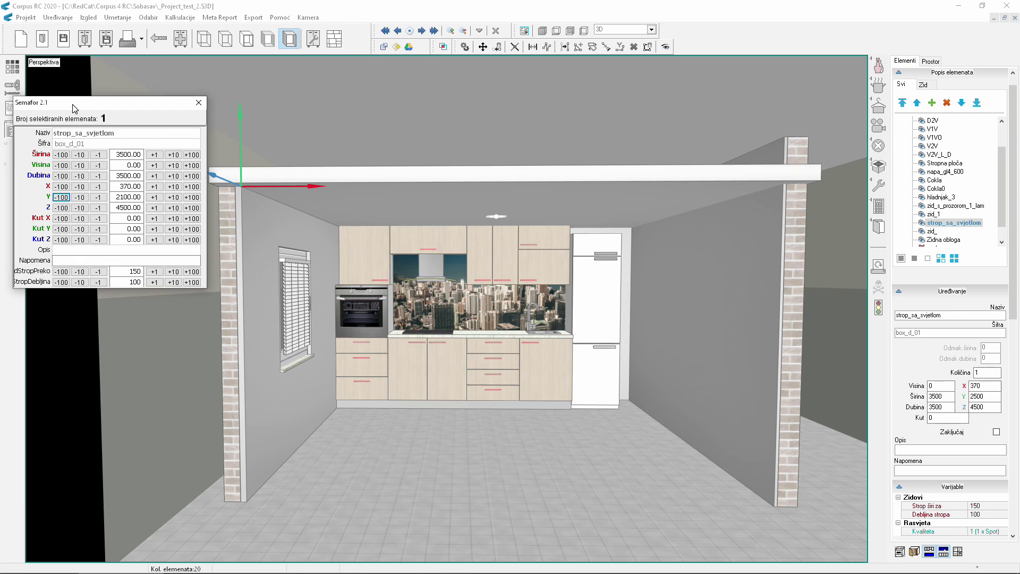
{"action": "double_click", "coordinate": [49, 67]}
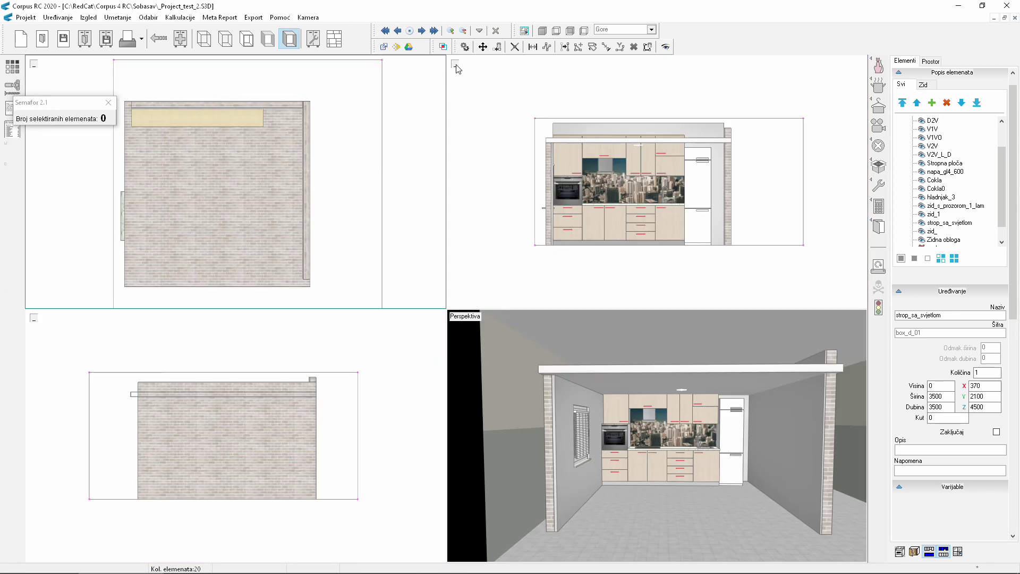
{"action": "double_click", "coordinate": [457, 69]}
{"action": "left_click", "coordinate": [320, 158]}
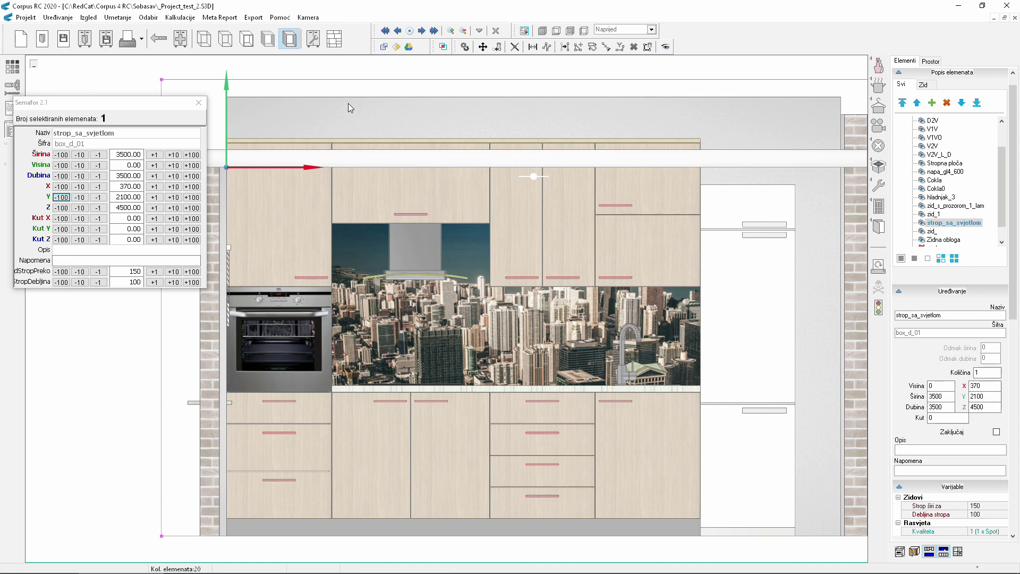
{"action": "left_click", "coordinate": [358, 84]}
{"action": "scroll", "coordinate": [420, 178], "scroll_direction": "up", "scroll_amount": 1}
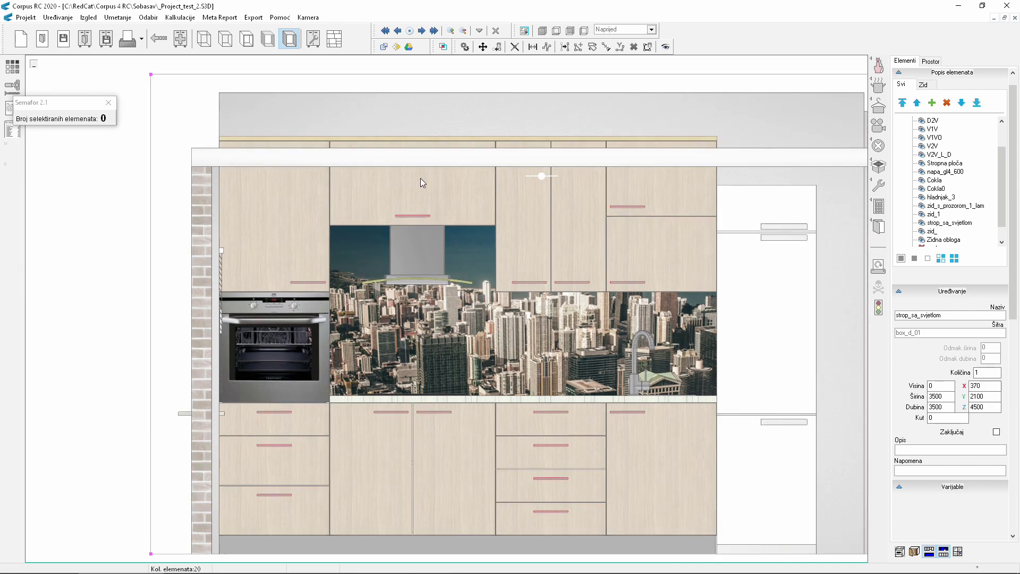
{"action": "scroll", "coordinate": [420, 178], "scroll_direction": "down", "scroll_amount": 2}
{"action": "scroll", "coordinate": [420, 177], "scroll_direction": "down", "scroll_amount": 2}
{"action": "left_click", "coordinate": [422, 163]}
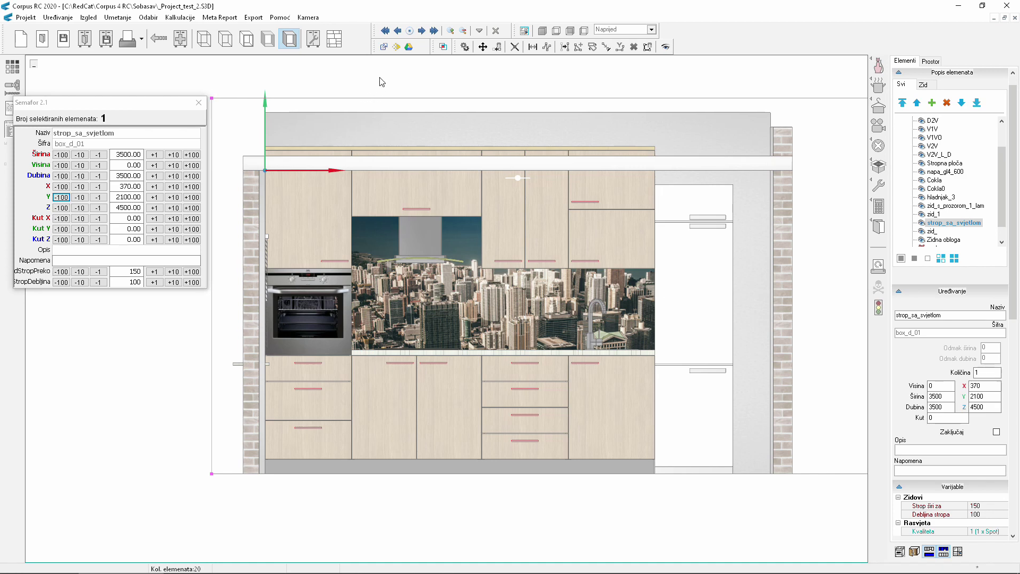
{"action": "middle_click_drag", "start_coordinate": [380, 85], "coordinate": [396, 98]}
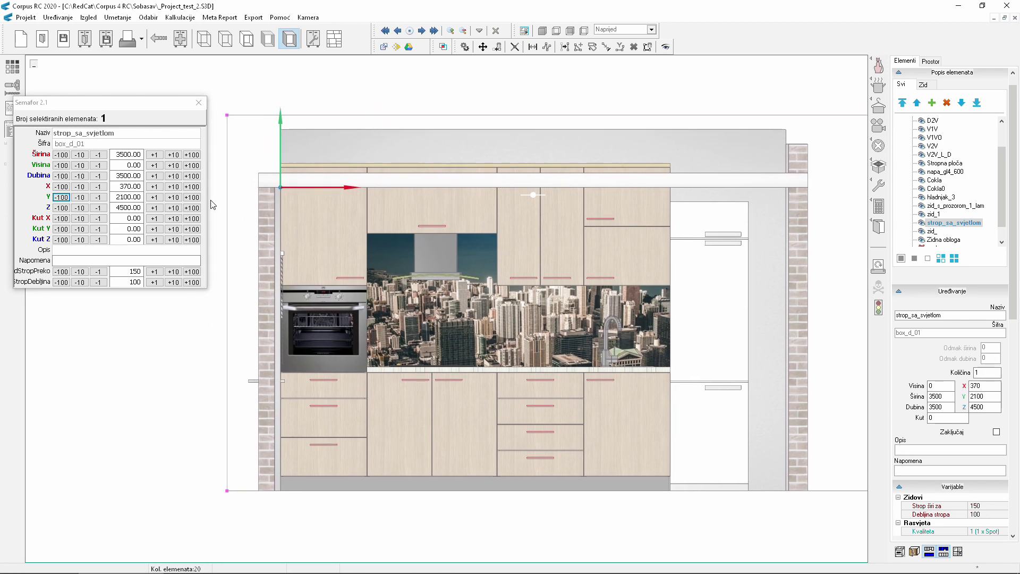
Tilt the ceiling about the Z axis in increments of 1 up to an angle of 5.
{"action": "left_click", "coordinate": [155, 240]}
{"action": "left_click", "coordinate": [155, 240]}
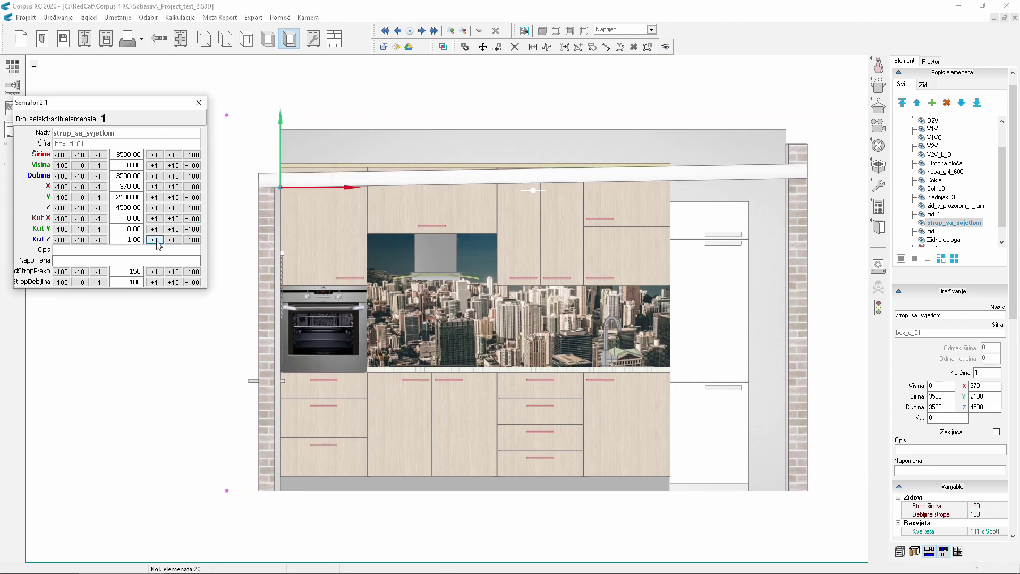
{"action": "left_click", "coordinate": [155, 240]}
{"action": "left_click", "coordinate": [155, 240]}
{"action": "left_click", "coordinate": [155, 241]}
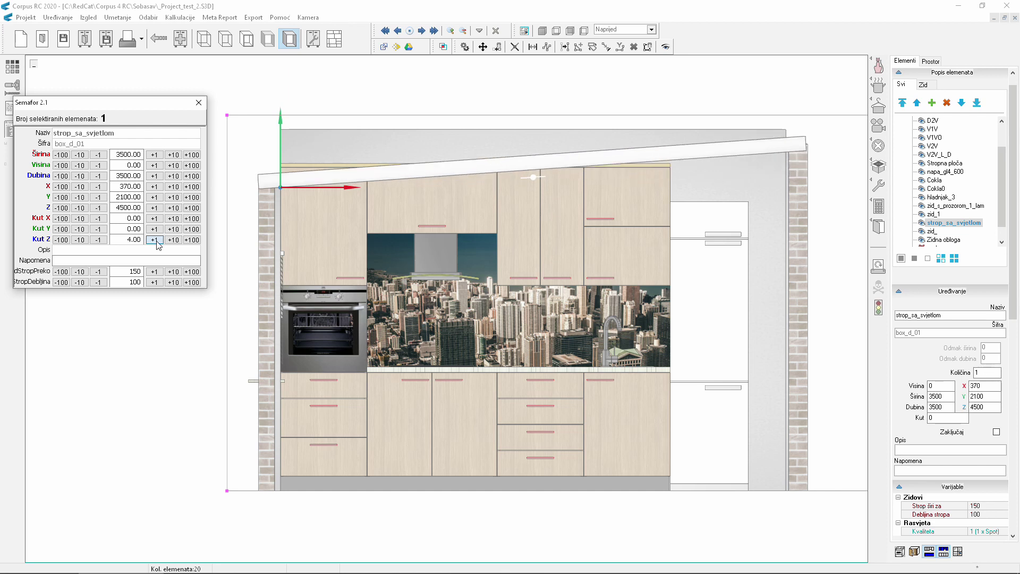
{"action": "left_click", "coordinate": [155, 240]}
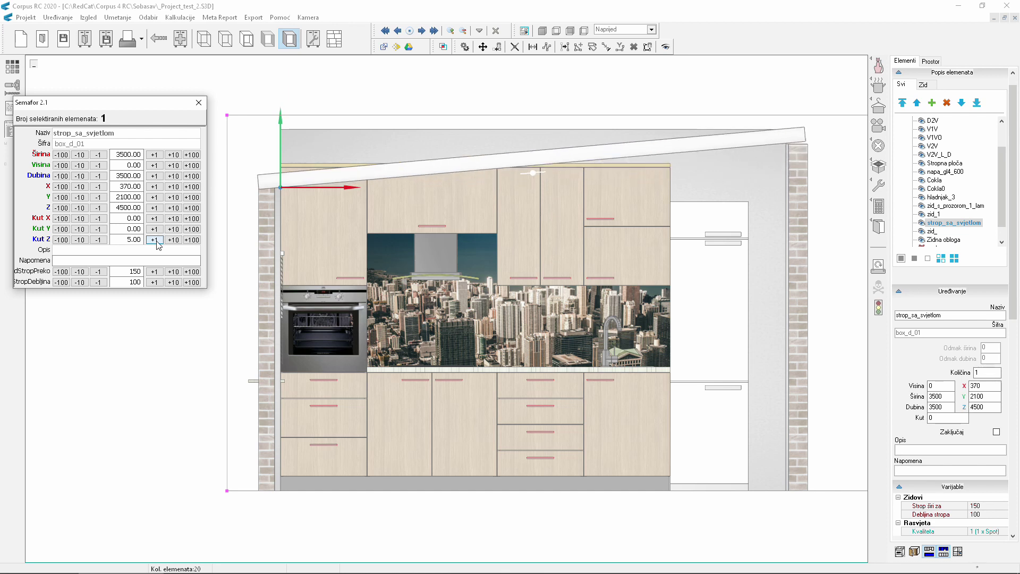
Set the ceiling's Z rotation angle (Kut Z) to 4.9.
{"action": "double_click", "coordinate": [141, 239]}
{"action": "left_click", "coordinate": [121, 240]}
{"action": "type", "text": "4.9"}
{"action": "key", "text": "Return"}
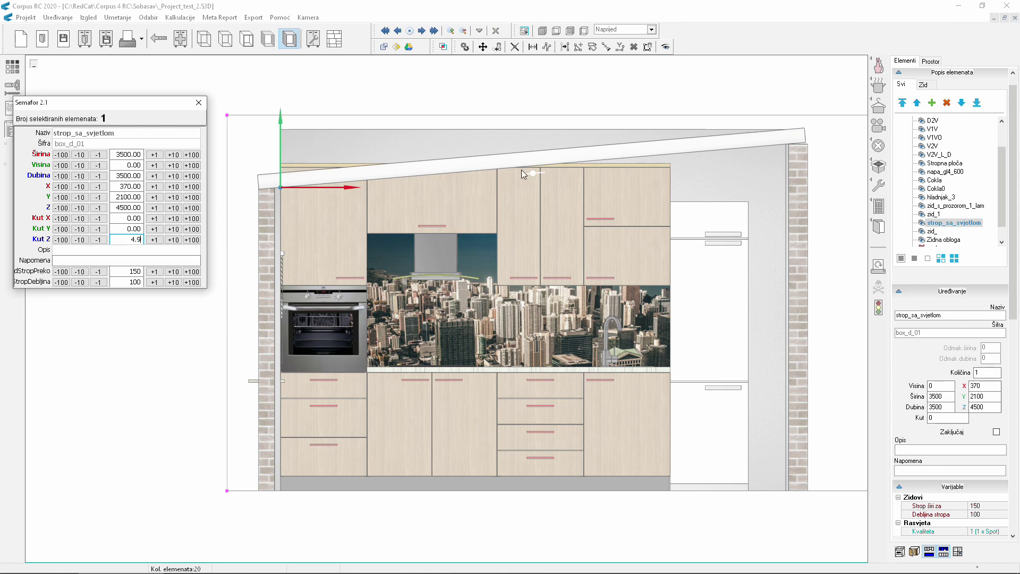
Delete the top panel (Stropna ploča) above the wall cabinets.
{"action": "left_click", "coordinate": [643, 165]}
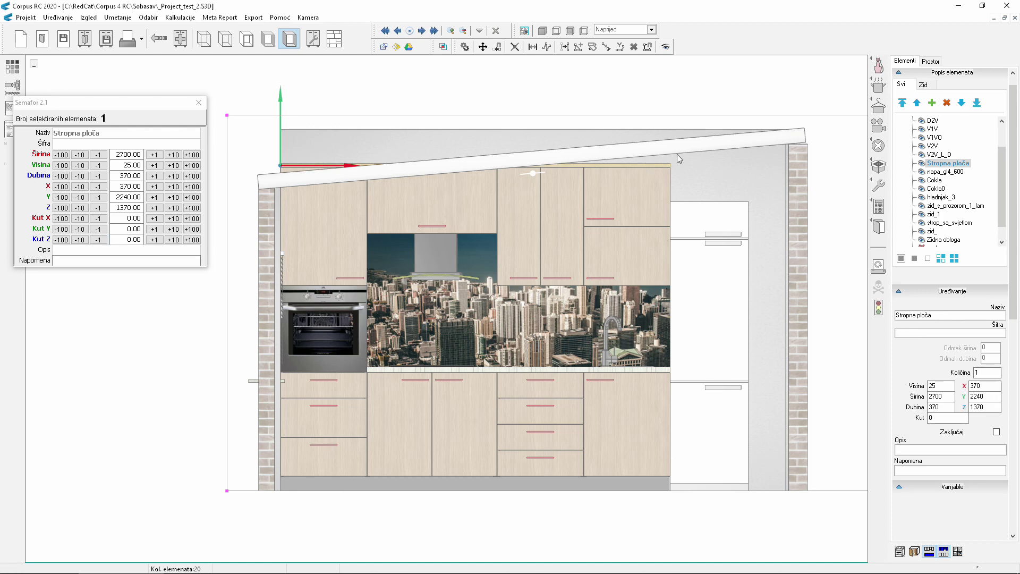
{"action": "left_click", "coordinate": [948, 103]}
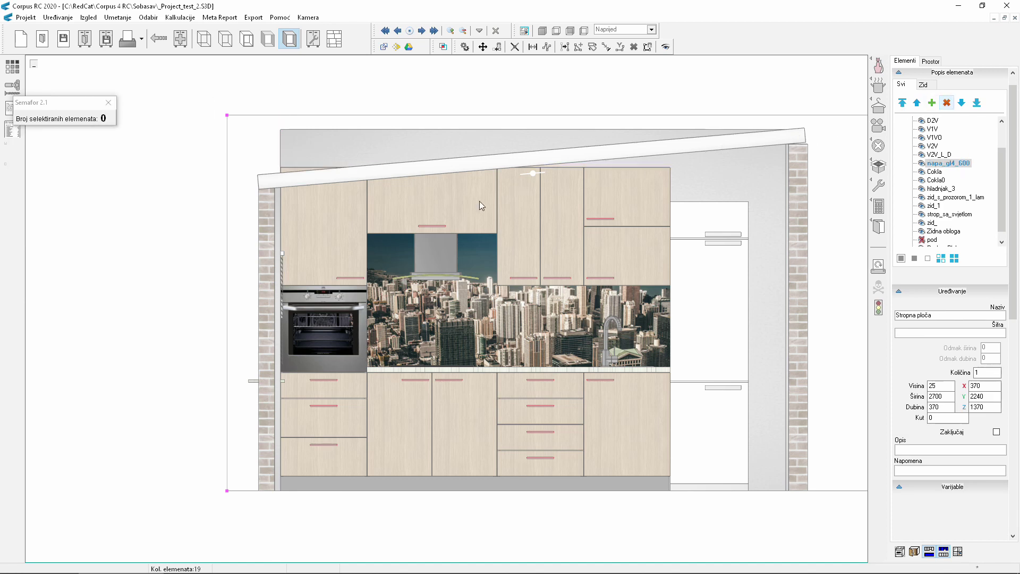
Reduce the height of the wall cabinet above the oven (V1V) in increments of 10 to 670, fitting it under the sloped ceiling.
{"action": "left_click", "coordinate": [316, 231]}
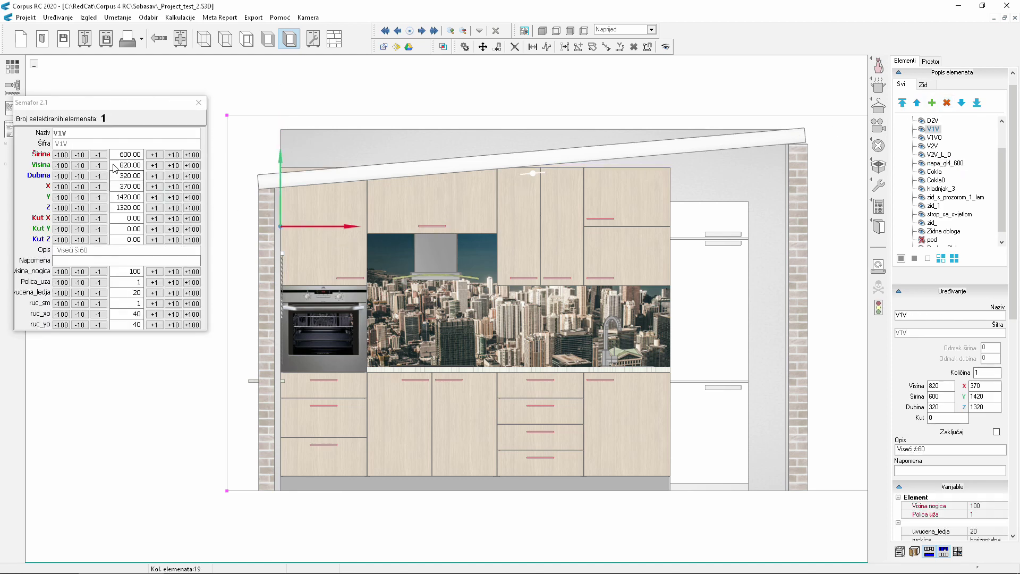
{"action": "left_click", "coordinate": [80, 165]}
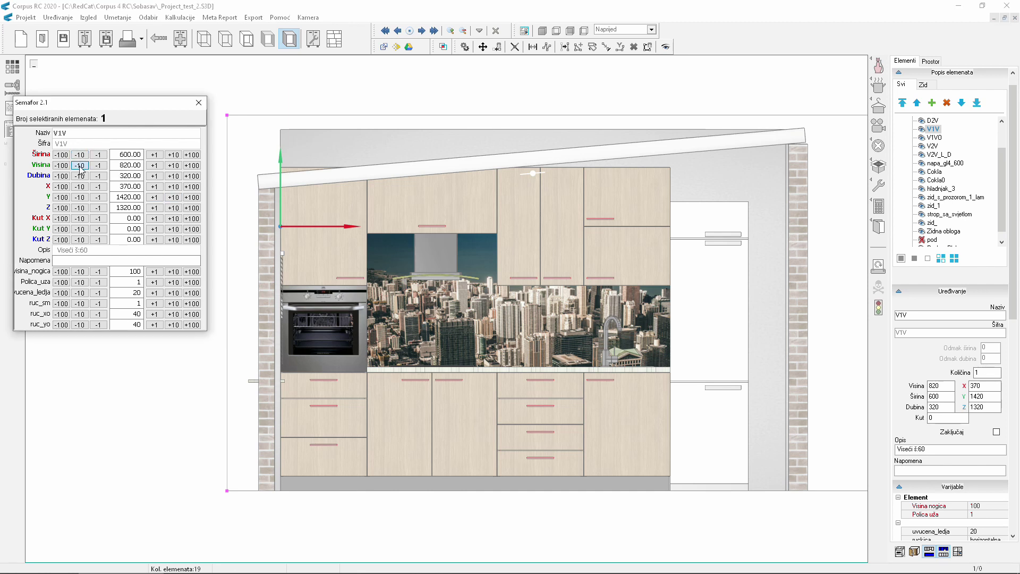
{"action": "left_click", "coordinate": [80, 165]}
{"action": "left_click", "coordinate": [80, 165]}
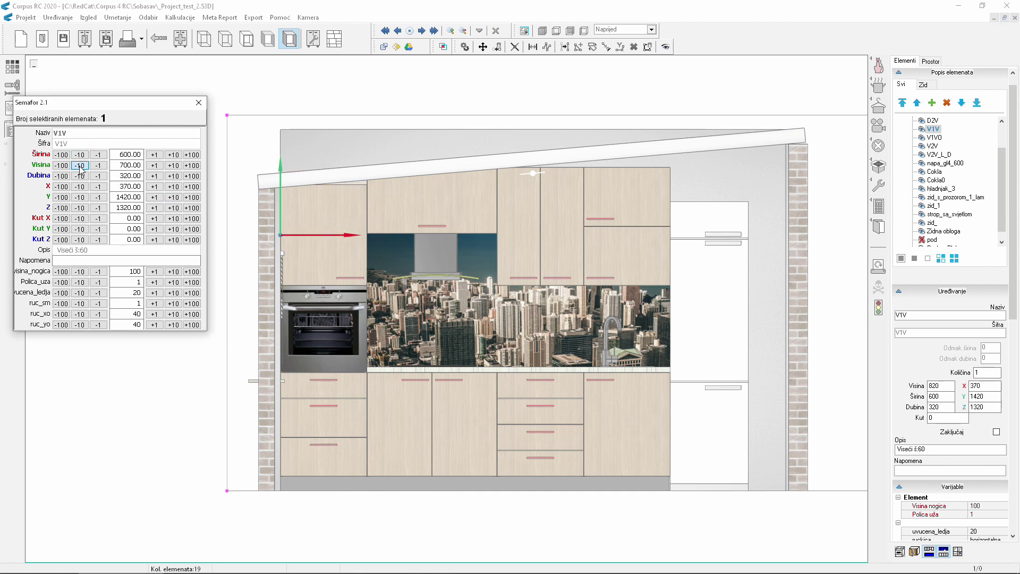
{"action": "left_click", "coordinate": [80, 166]}
{"action": "left_click", "coordinate": [80, 166]}
{"action": "left_click", "coordinate": [80, 166]}
Reduce the height of the wall cabinet above the hood (V1VO) in increments of 10 to 360.
{"action": "left_click", "coordinate": [403, 202]}
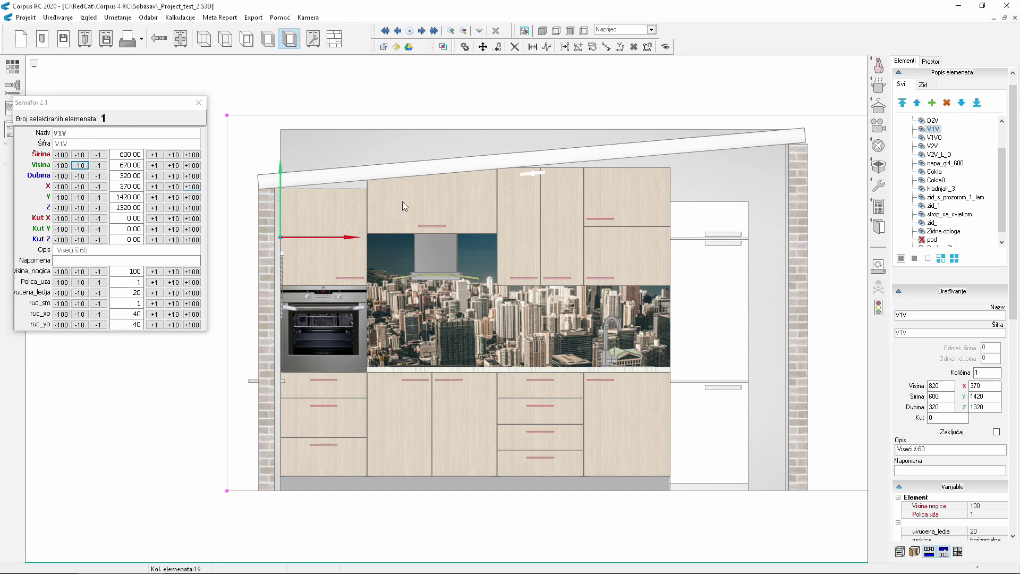
{"action": "left_click", "coordinate": [403, 204]}
{"action": "left_click", "coordinate": [80, 165]}
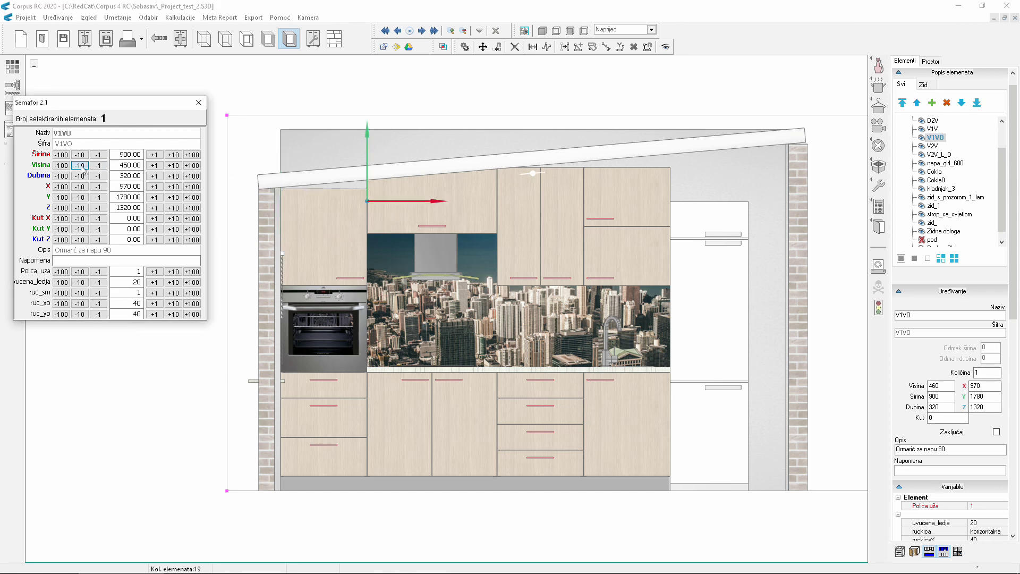
{"action": "left_click", "coordinate": [81, 167]}
{"action": "left_click", "coordinate": [82, 166]}
{"action": "left_click", "coordinate": [81, 166]}
{"action": "left_click", "coordinate": [81, 166]}
{"action": "left_click", "coordinate": [82, 167]}
{"action": "left_click", "coordinate": [81, 166]}
{"action": "left_click", "coordinate": [81, 166]}
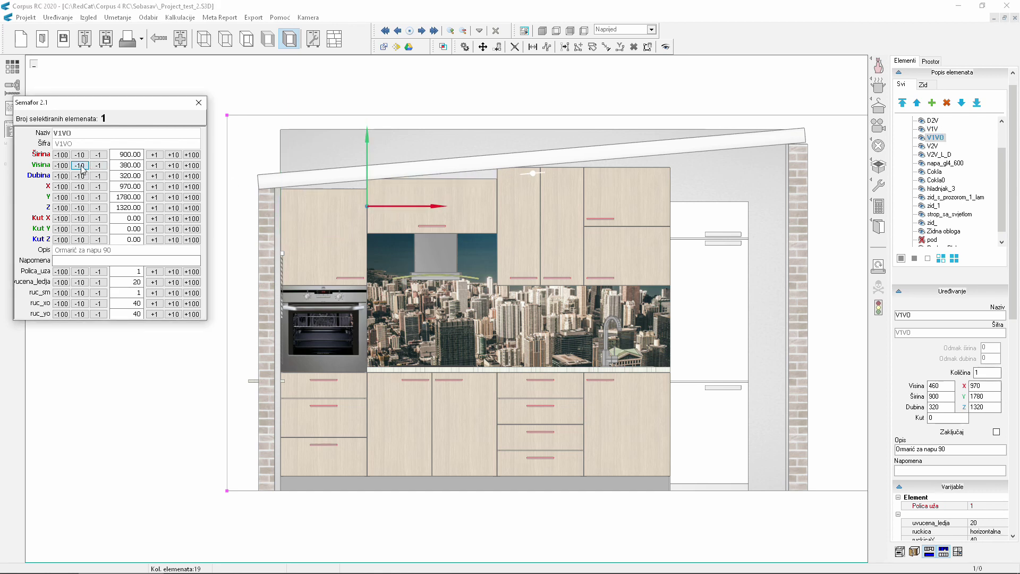
{"action": "left_click", "coordinate": [81, 166]}
{"action": "left_click", "coordinate": [81, 166]}
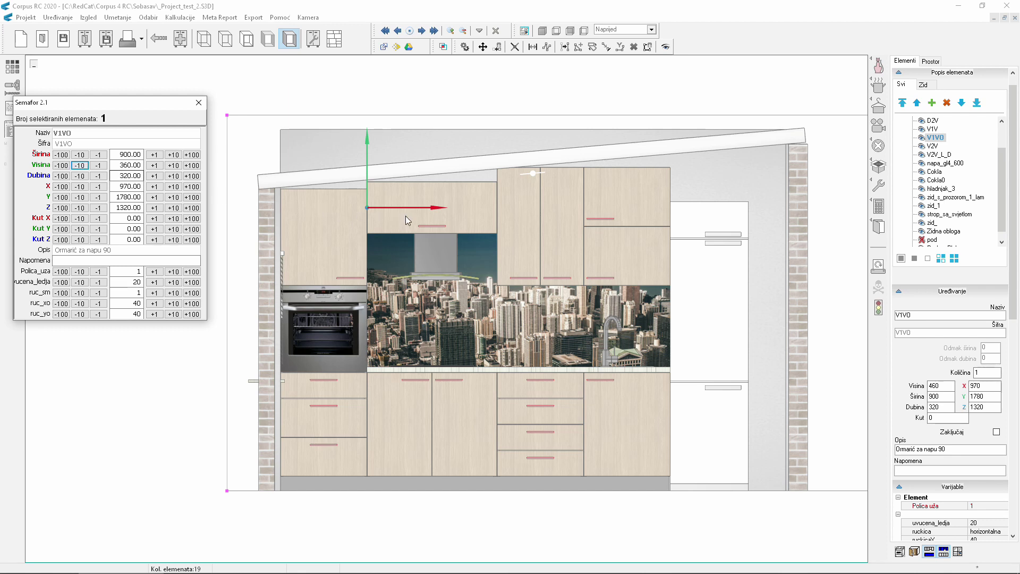
Reduce the height of the two-door wall cabinet (V2V) in increments of 10 to 790.
{"action": "left_click", "coordinate": [518, 221]}
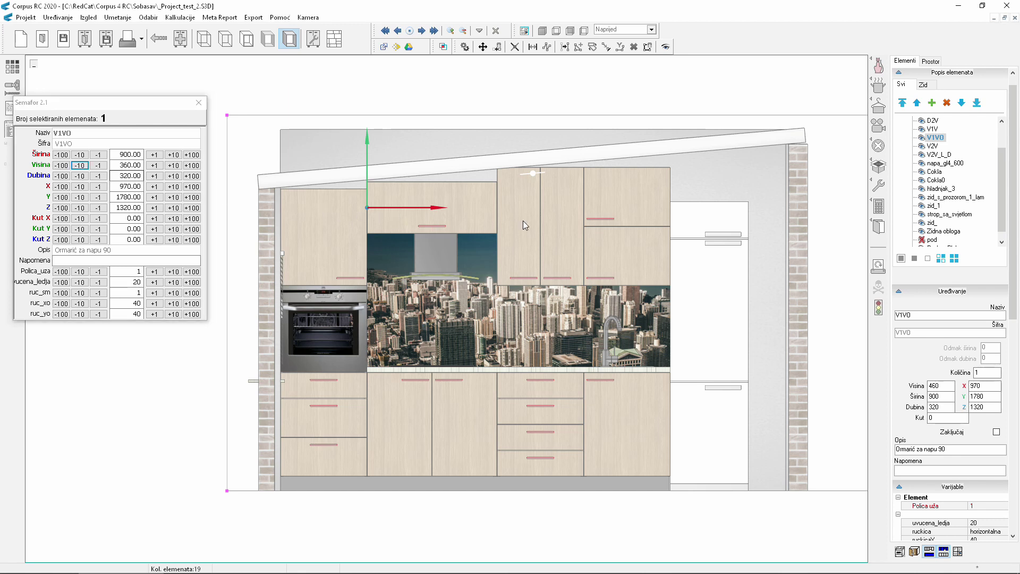
{"action": "left_click", "coordinate": [81, 167]}
{"action": "left_click", "coordinate": [82, 167]}
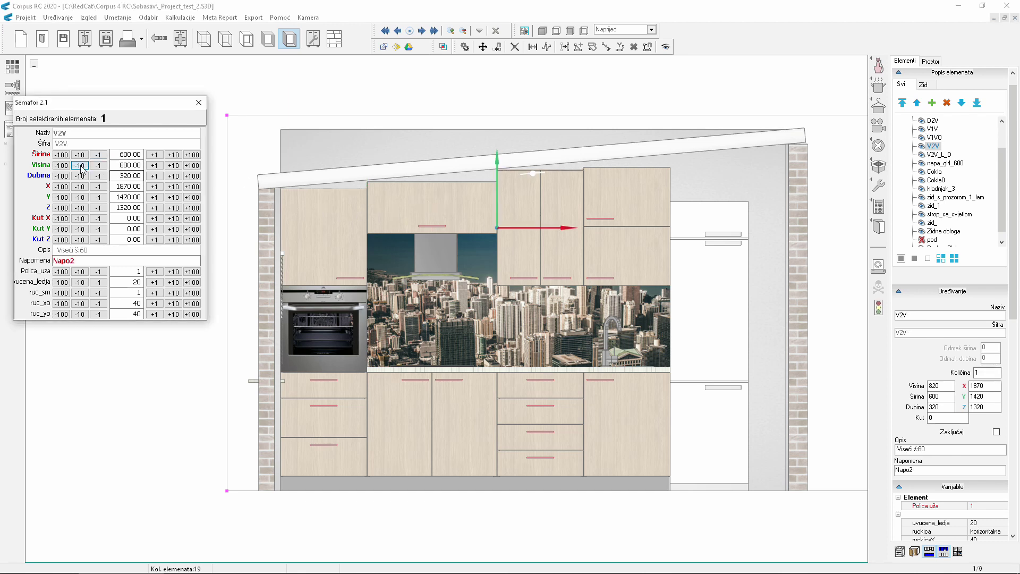
{"action": "left_click", "coordinate": [81, 167]}
Raise the height of the wall cabinet beside the fridge (V2V_L_D) in increments of 10 to 850.
{"action": "left_click", "coordinate": [623, 199]}
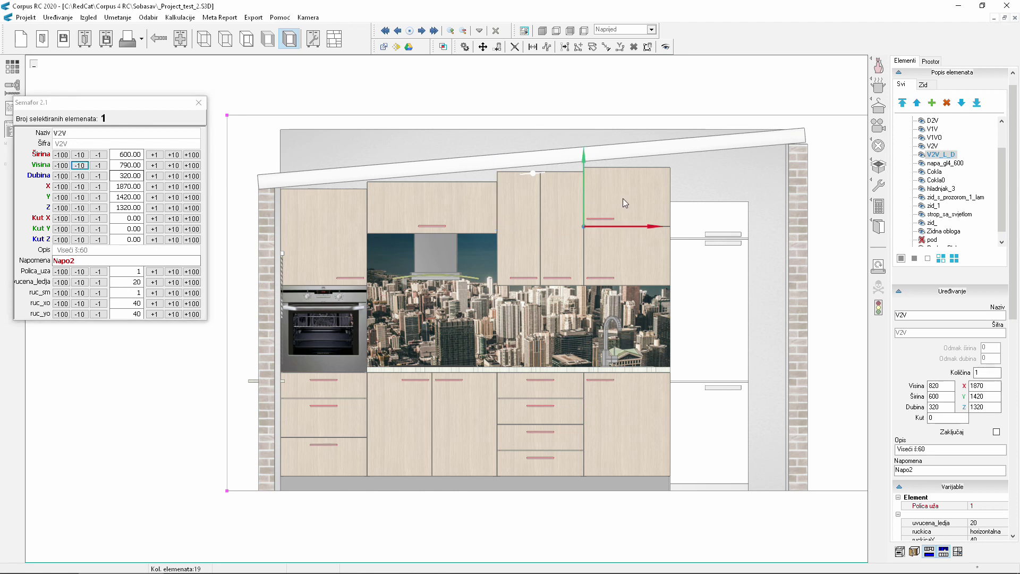
{"action": "left_click", "coordinate": [175, 166]}
{"action": "left_click", "coordinate": [177, 167]}
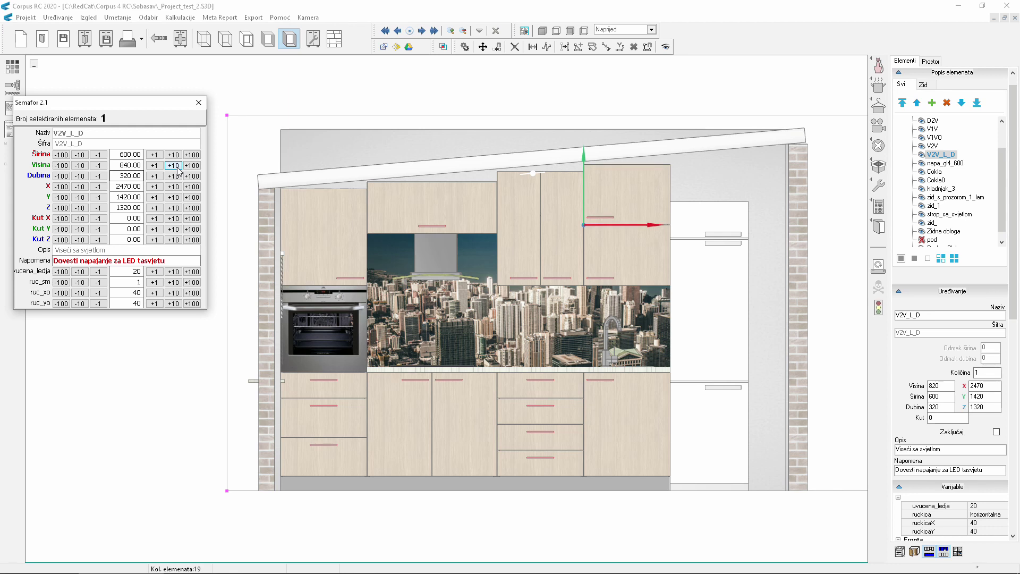
{"action": "left_click", "coordinate": [177, 167]}
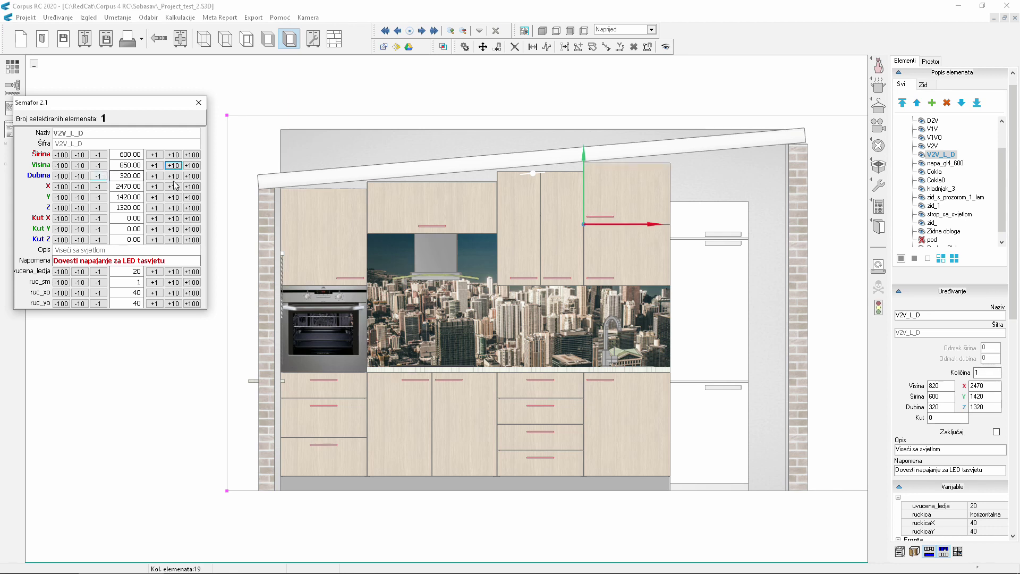
Lower the hood cabinet (V1VO) further in increments of 10 to a height of 310, levelling its top with the cabinet above the oven.
{"action": "left_click", "coordinate": [407, 208]}
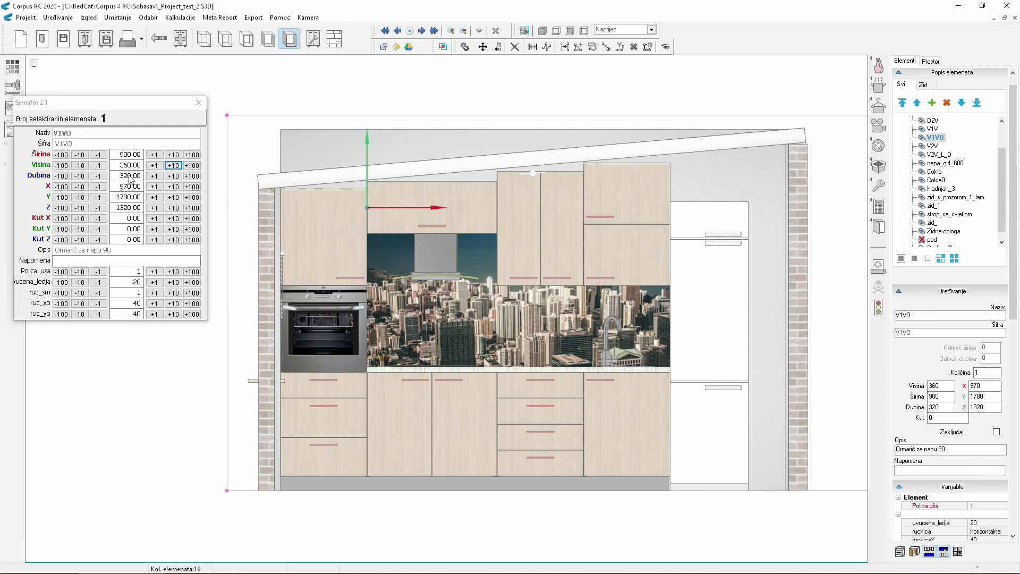
{"action": "left_click", "coordinate": [83, 166]}
{"action": "left_click", "coordinate": [79, 166]}
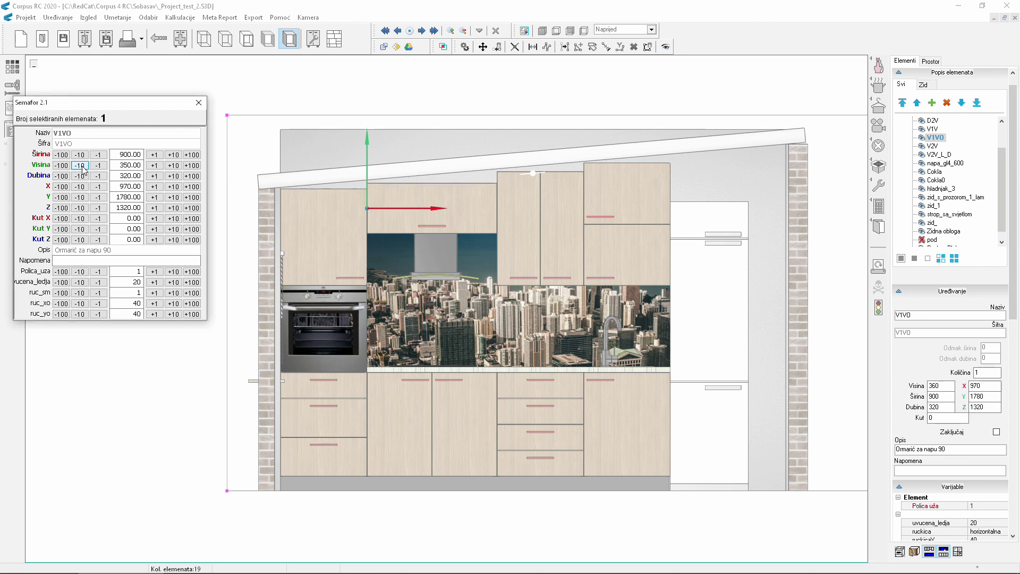
{"action": "left_click", "coordinate": [79, 165]}
{"action": "left_click", "coordinate": [79, 165]}
{"action": "left_click", "coordinate": [80, 165]}
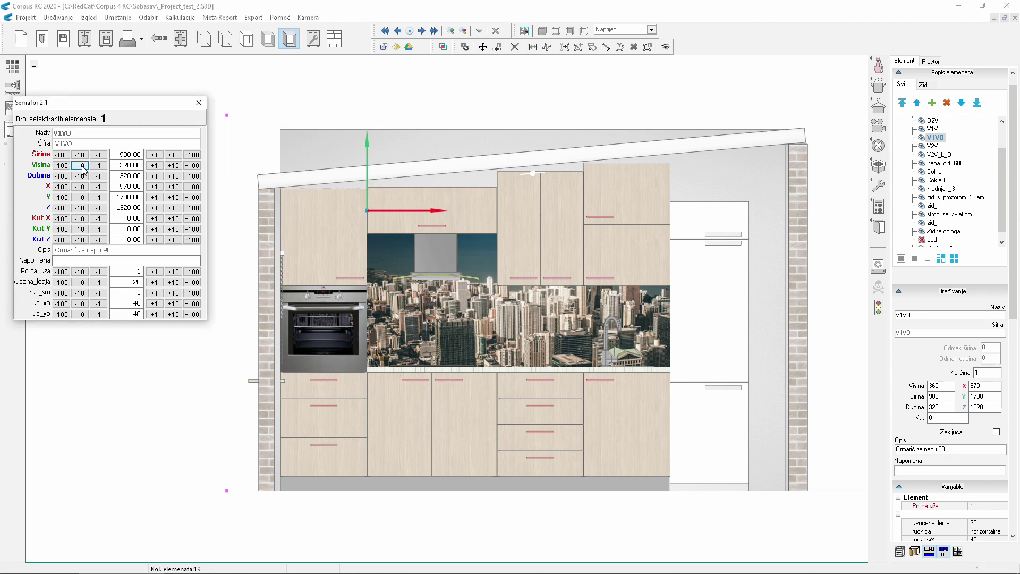
{"action": "left_click", "coordinate": [79, 165]}
Reduce the height of the wall cabinet V2V_L_D in increments of 10 to 790, matching the neighbouring two-door cabinet.
{"action": "left_click", "coordinate": [619, 206]}
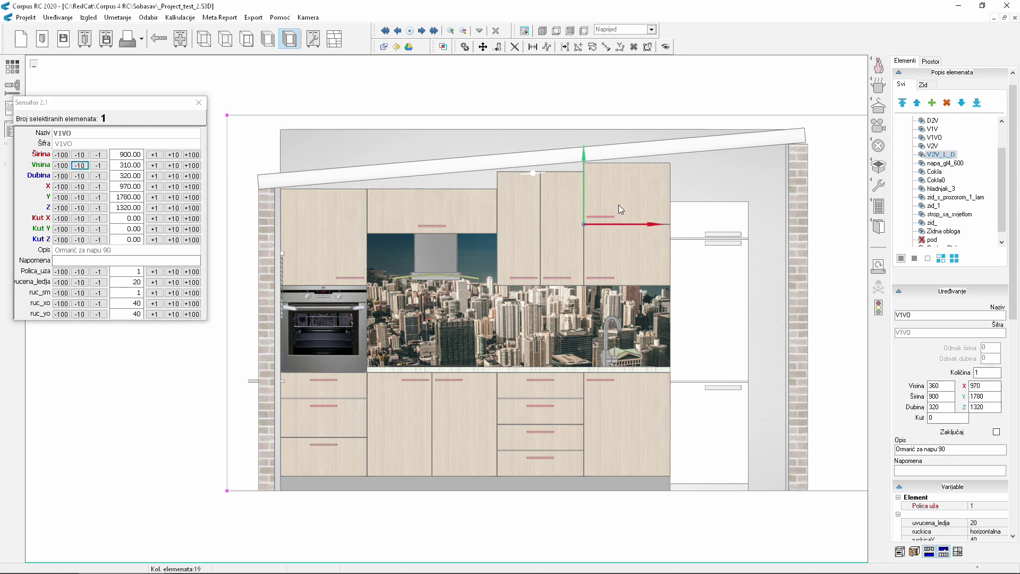
{"action": "left_click", "coordinate": [82, 167]}
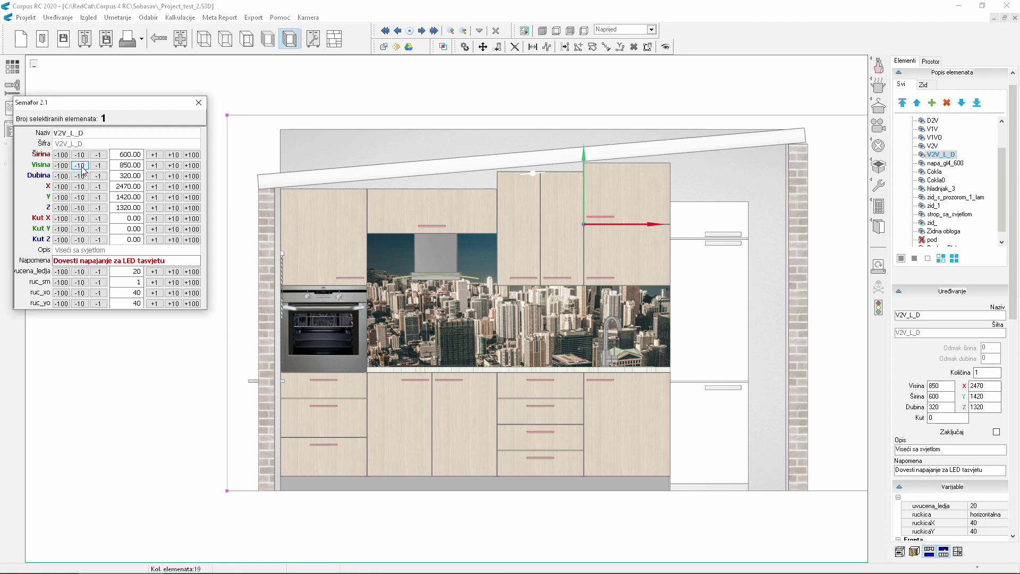
{"action": "left_click", "coordinate": [81, 167]}
{"action": "left_click", "coordinate": [82, 166]}
{"action": "left_click", "coordinate": [81, 166]}
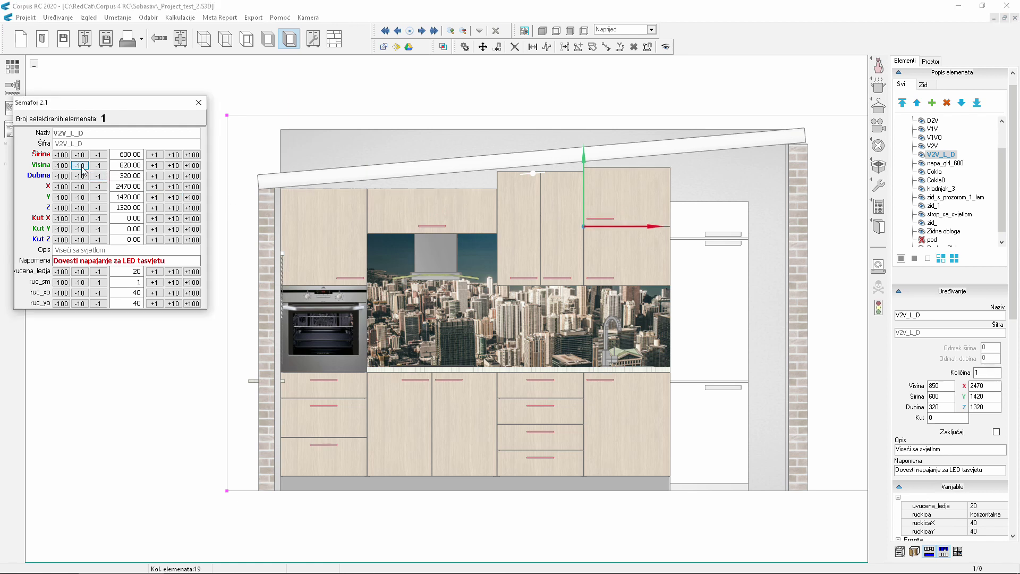
{"action": "left_click", "coordinate": [81, 167]}
{"action": "left_click", "coordinate": [81, 166]}
{"action": "left_click", "coordinate": [82, 166]}
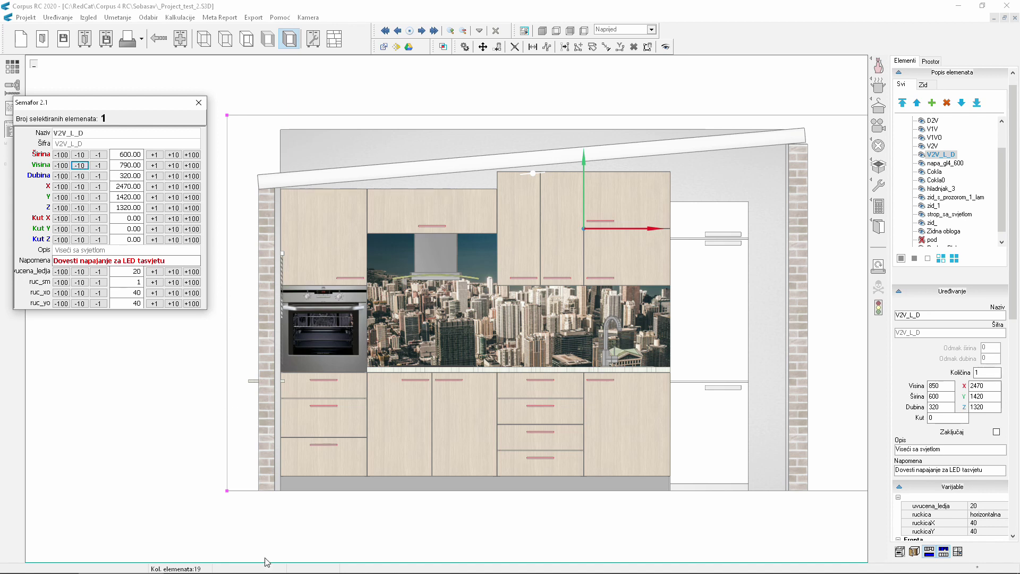
Deselect the cabinet, close the Semafor window and maximize the perspective view to examine the kitchen under the sloped ceiling.
{"action": "left_click", "coordinate": [287, 537]}
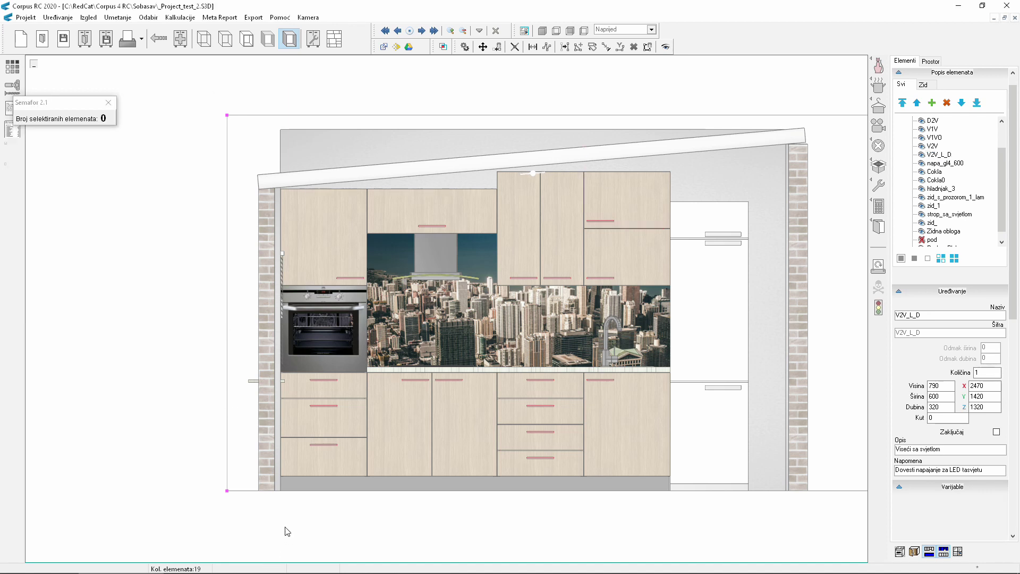
{"action": "left_click", "coordinate": [109, 102]}
{"action": "left_click", "coordinate": [33, 64]}
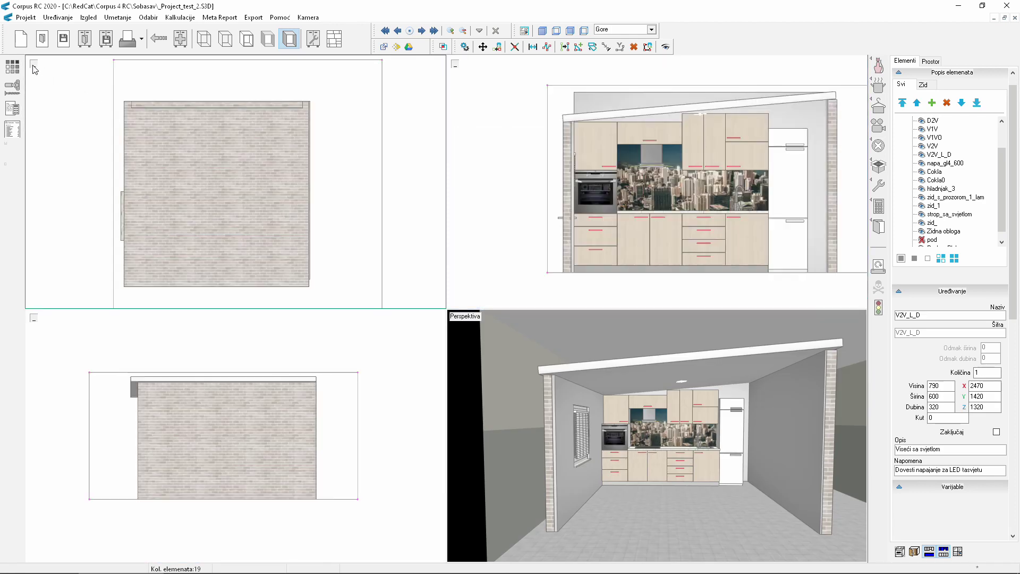
{"action": "left_click", "coordinate": [464, 318]}
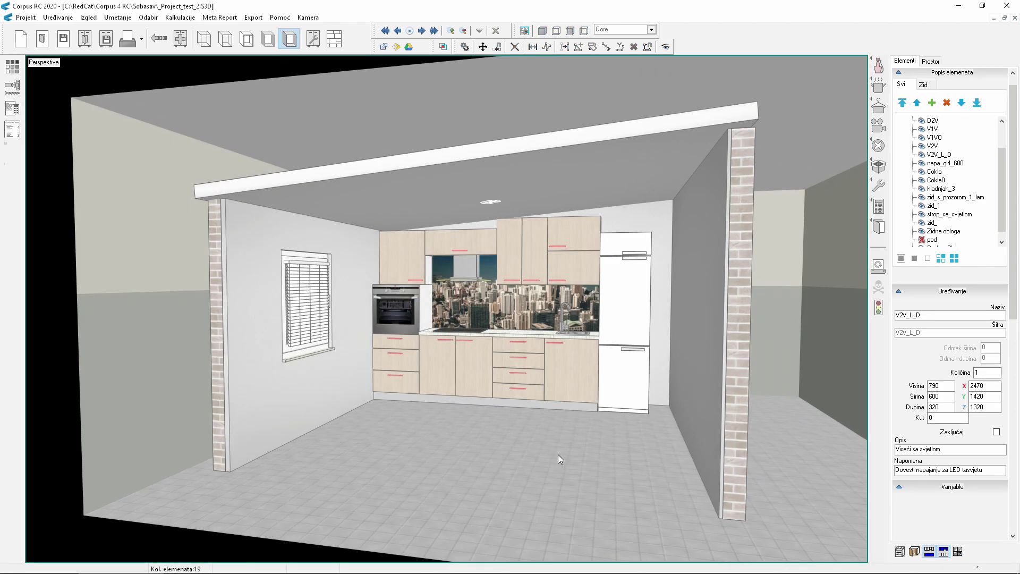
{"action": "scroll", "coordinate": [559, 455], "scroll_direction": "up", "scroll_amount": 2}
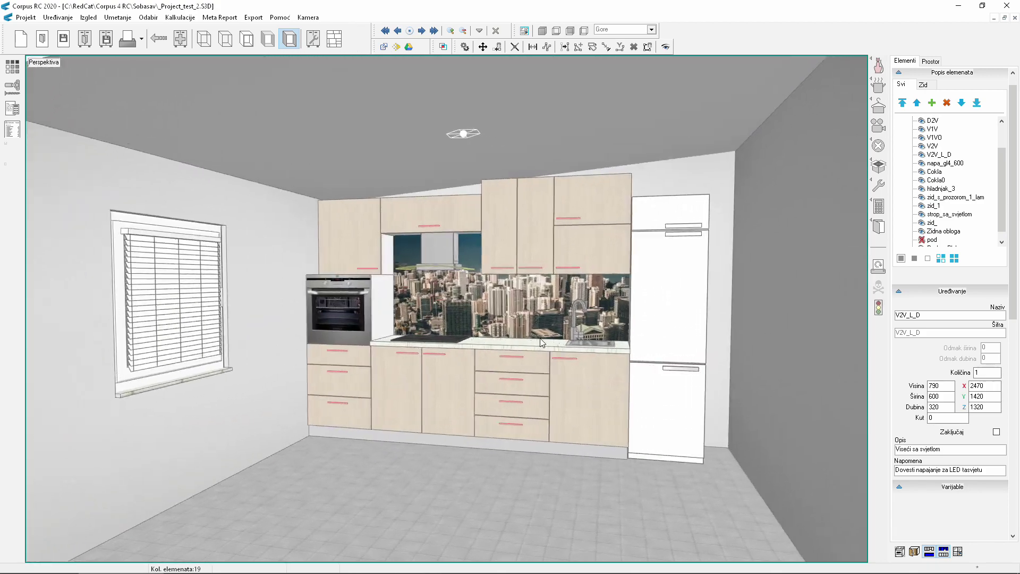